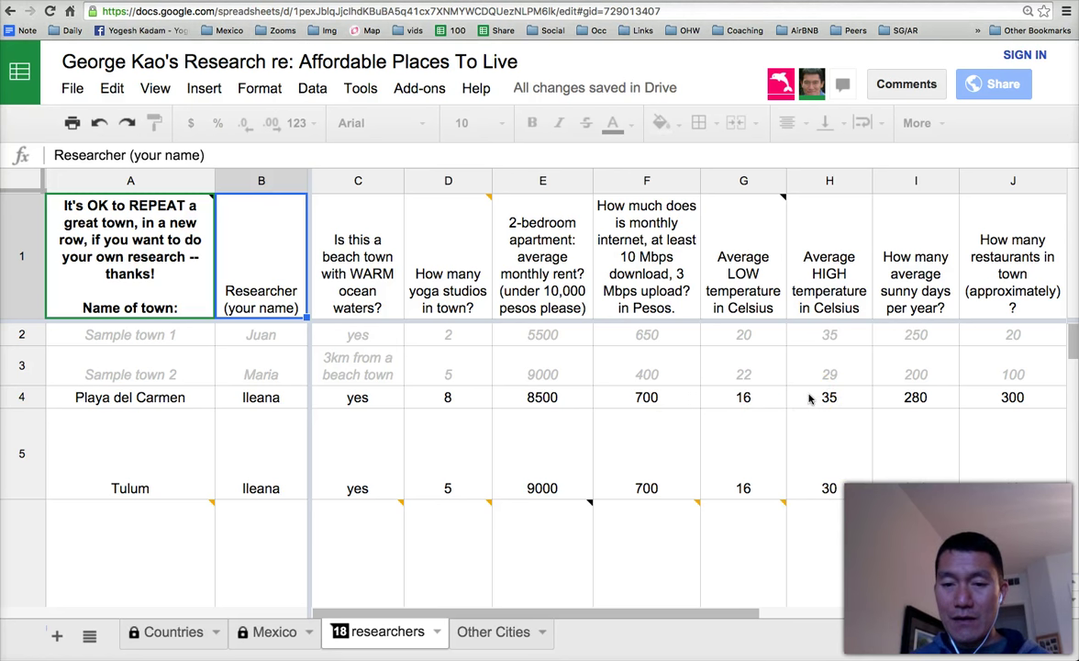
Scroll the researchers sheet until row 6 (Puerto Morelos) and column K's grocery answer are visible.
scroll(810, 398, "down", 5)
scroll(810, 397, "up", 5)
scroll(809, 440, "down", 5)
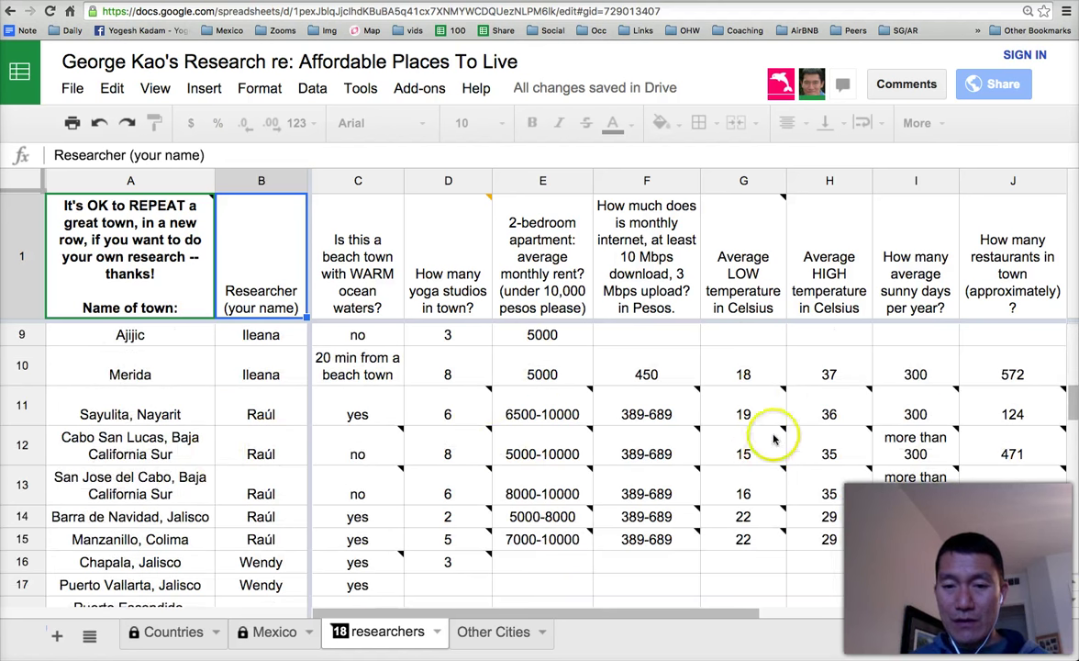
scroll(694, 453, "right", 5)
scroll(694, 453, "left", 3)
scroll(694, 456, "up", 2)
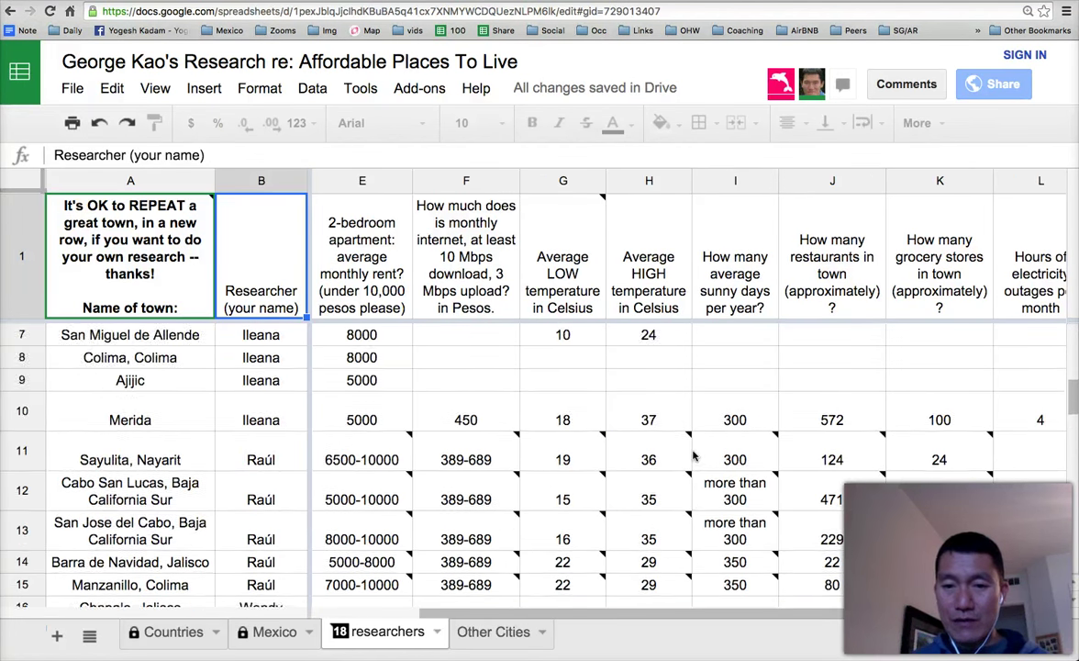
scroll(694, 456, "up", 3)
scroll(694, 456, "right", 2)
scroll(695, 456, "down", 1)
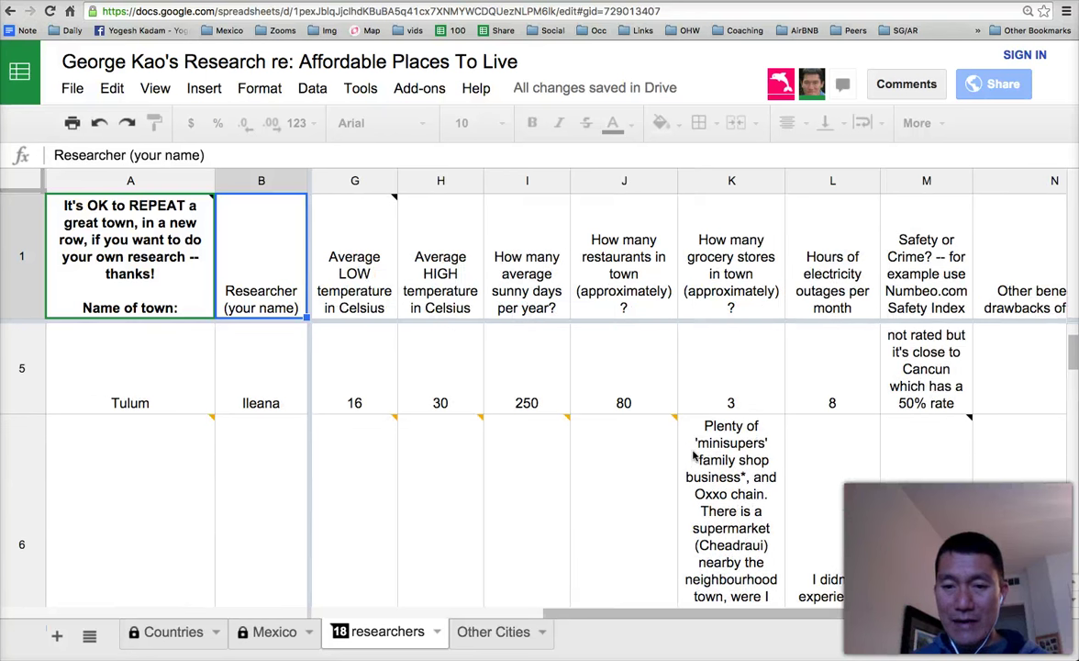
scroll(695, 456, "down", 3)
scroll(695, 456, "up", 2)
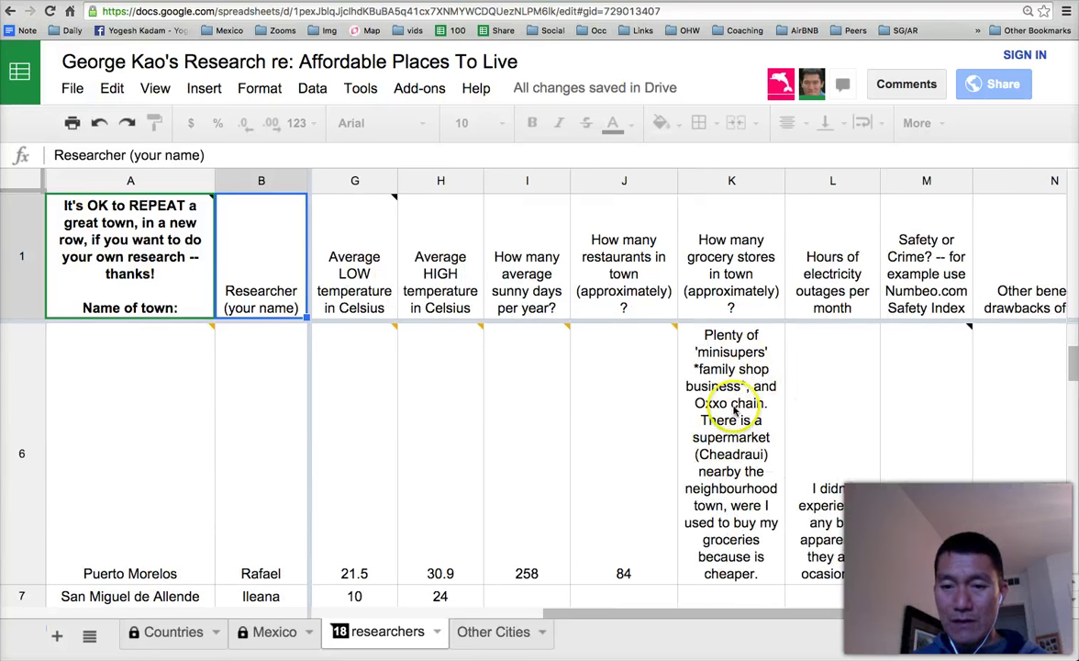
scroll(734, 454, "up", 3)
scroll(739, 468, "down", 5)
scroll(744, 476, "left", 3)
scroll(744, 476, "right", 3)
scroll(744, 476, "up", 2)
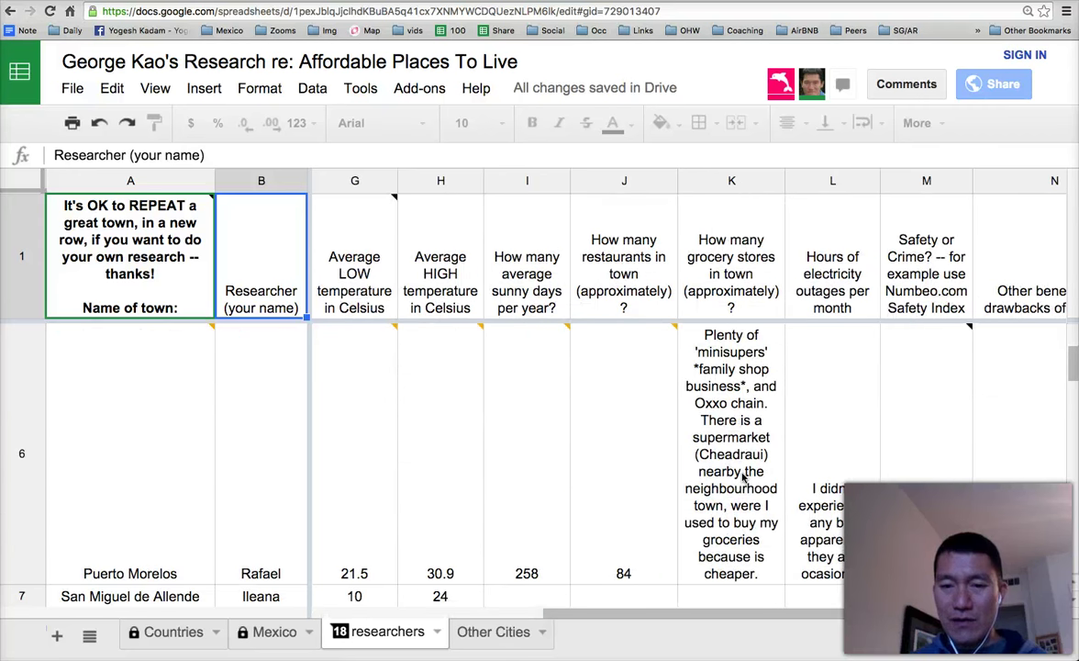
left_click(731, 396)
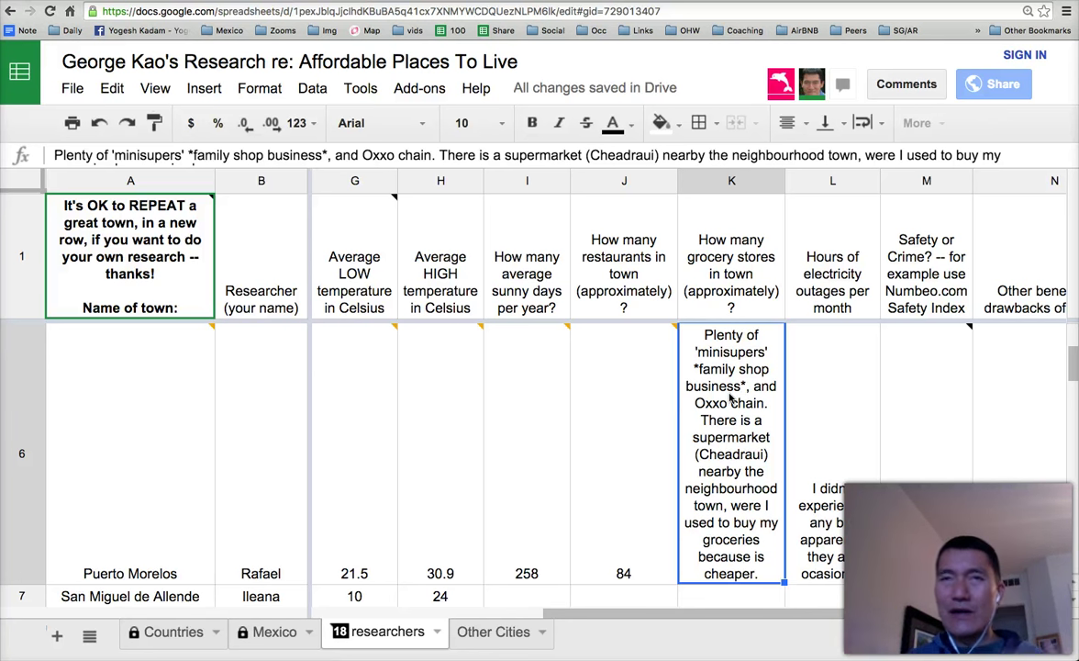
Cut the long grocery-store paragraph out of K6, leaving the cell empty.
key("Return")
key("Escape")
key("Right")
key("Right")
key("Right")
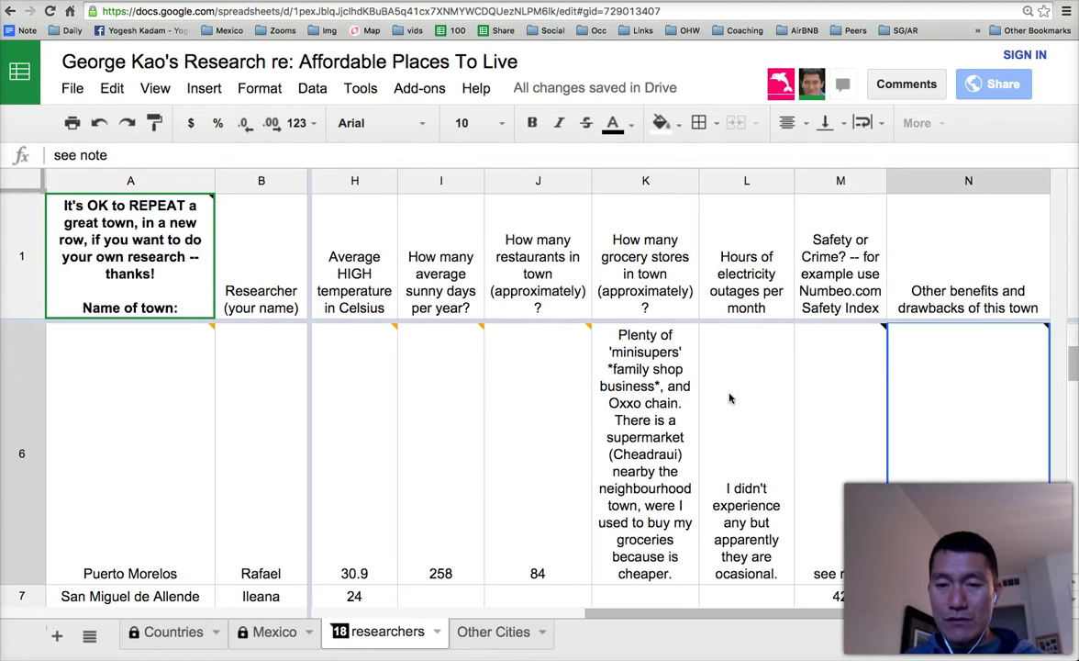
double_click(641, 379)
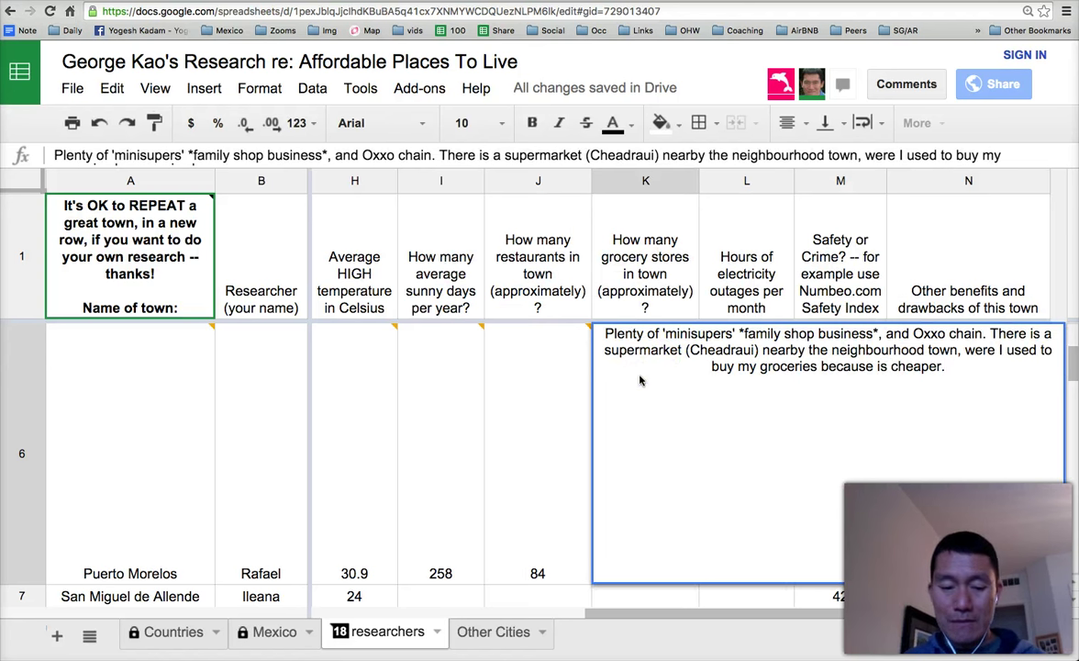
key("ctrl+a")
key("ctrl+c")
key("BackSpace")
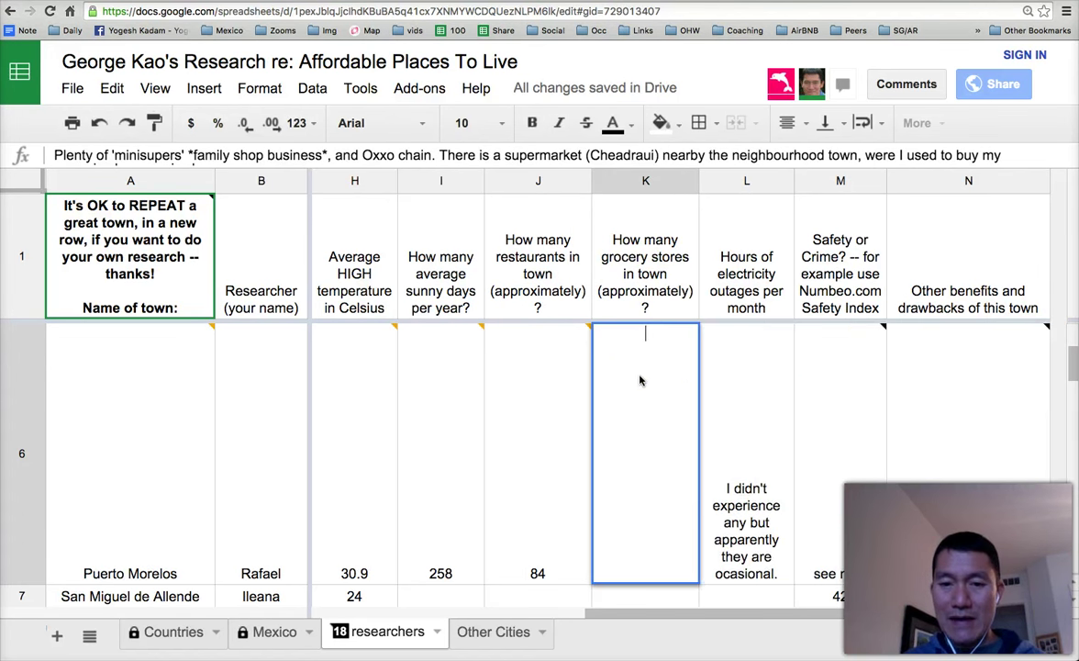
key("Tab")
Paste the grocery paragraph back into K6 as a test, then cut it out again.
left_click(640, 374)
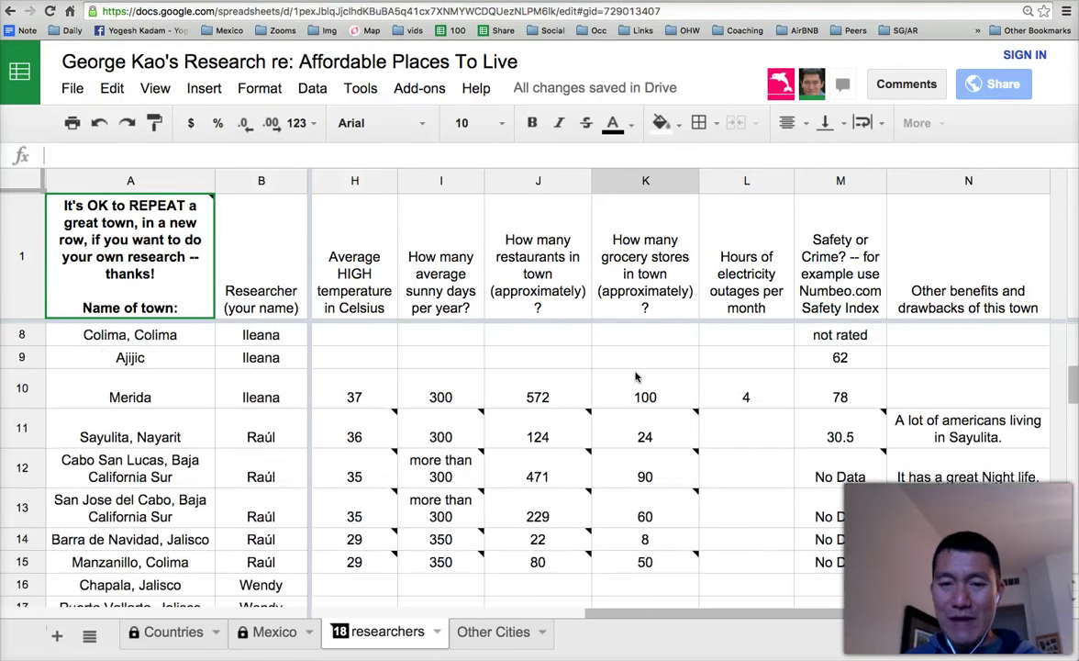
double_click(639, 434)
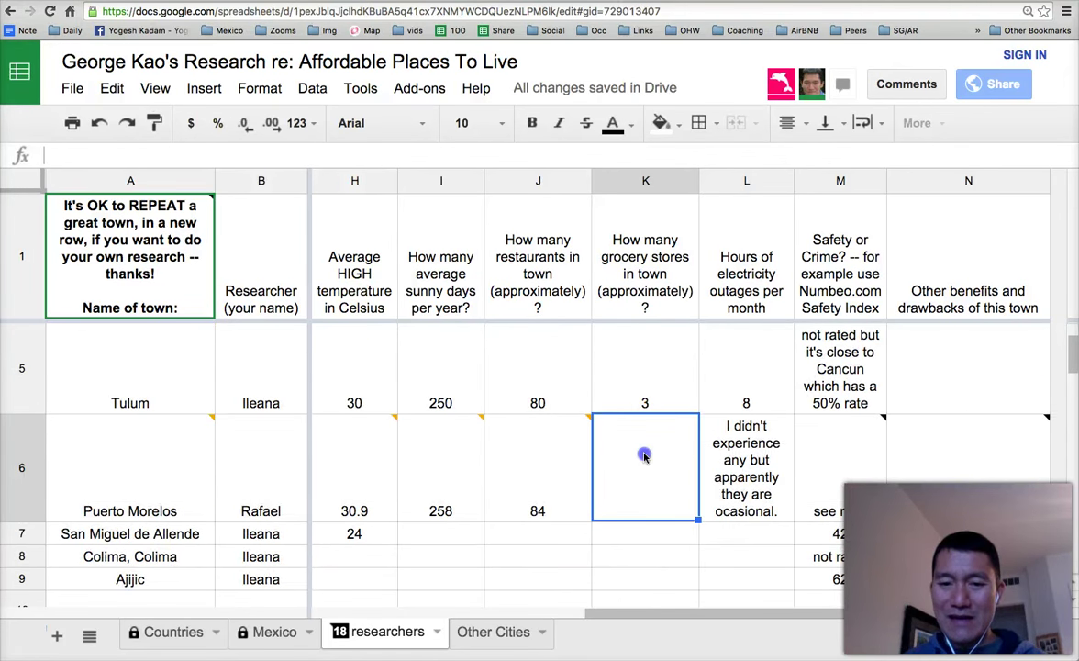
key("ctrl+v")
key("Return")
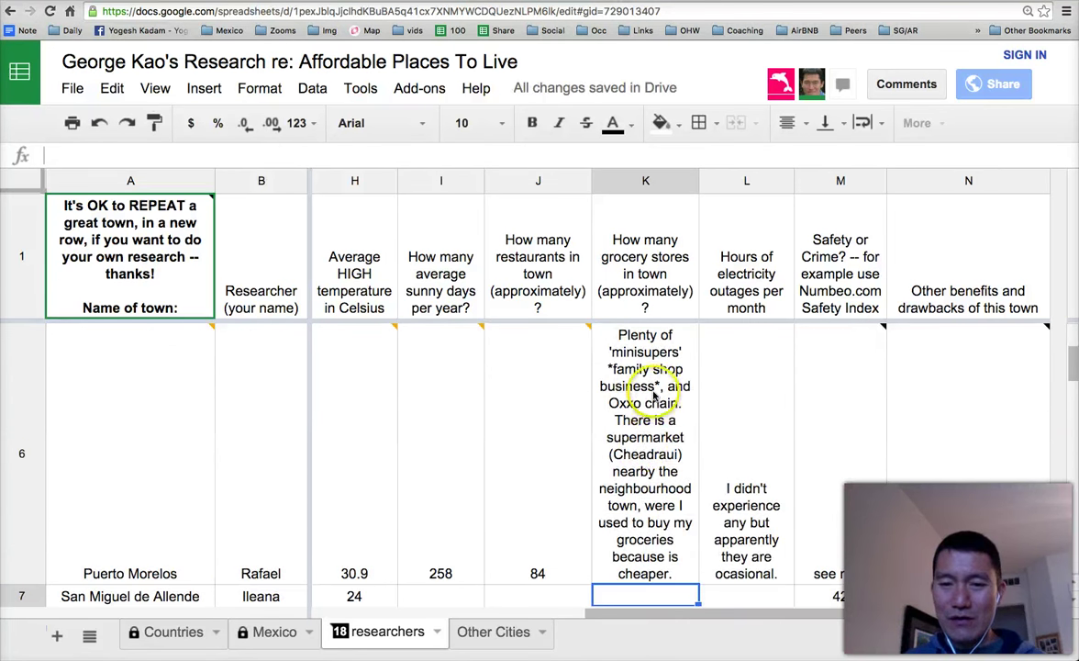
left_click(642, 441)
double_click(654, 396)
key("ctrl+c")
key("BackSpace")
key("Tab")
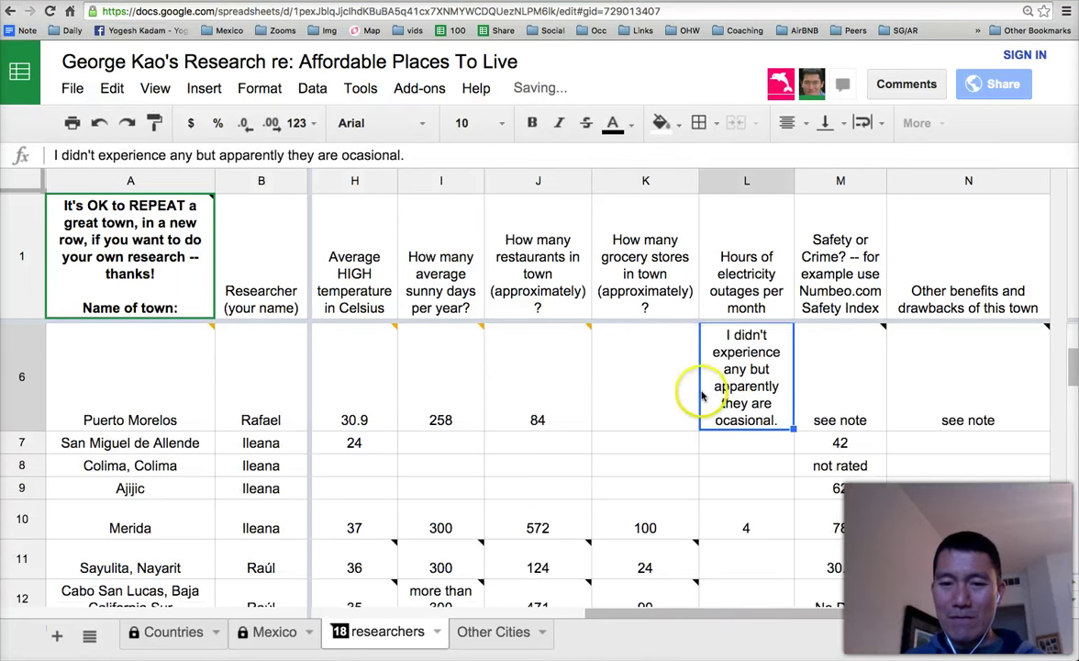
Insert an empty note on K6 from its right-click menu, leaving only the placeholder text.
right_click(629, 365)
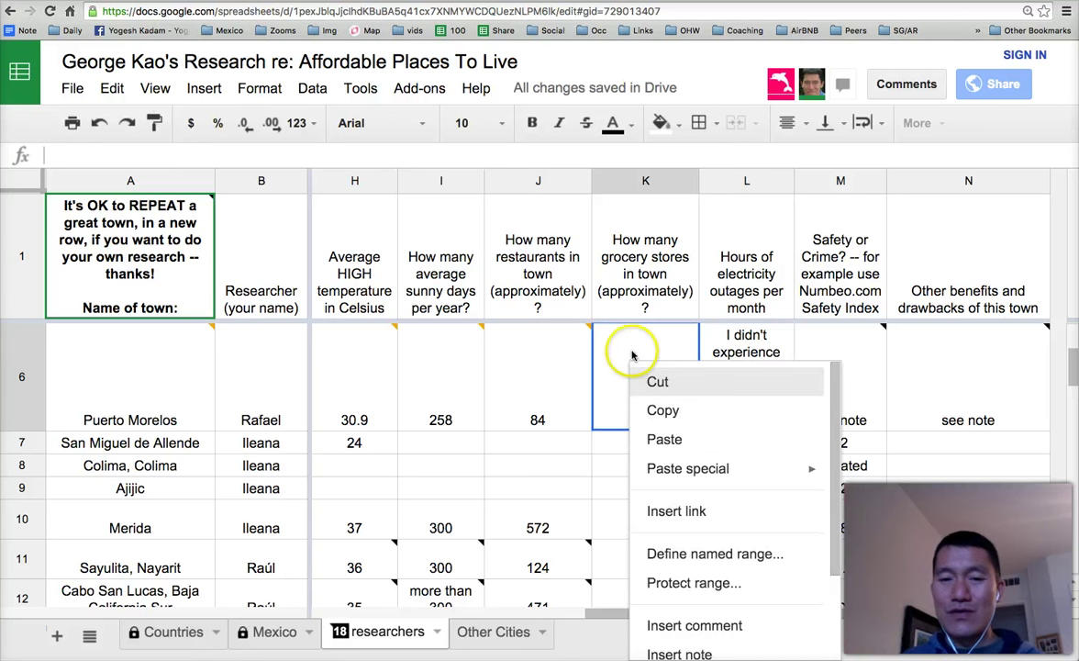
left_click(633, 350)
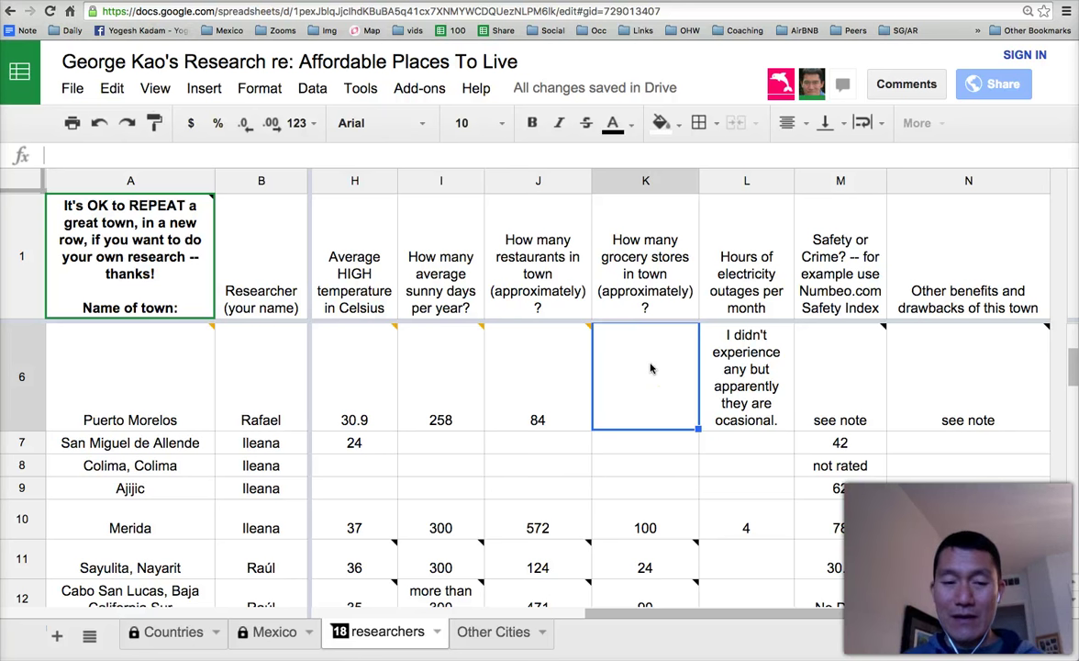
right_click(650, 368)
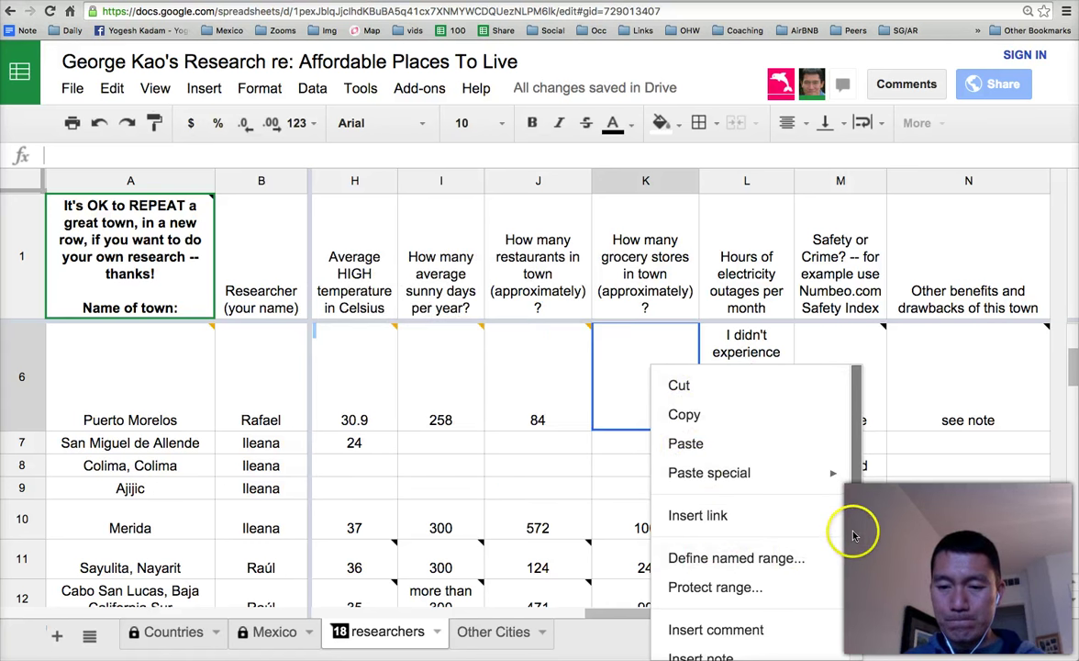
scroll(852, 535, "down", 3)
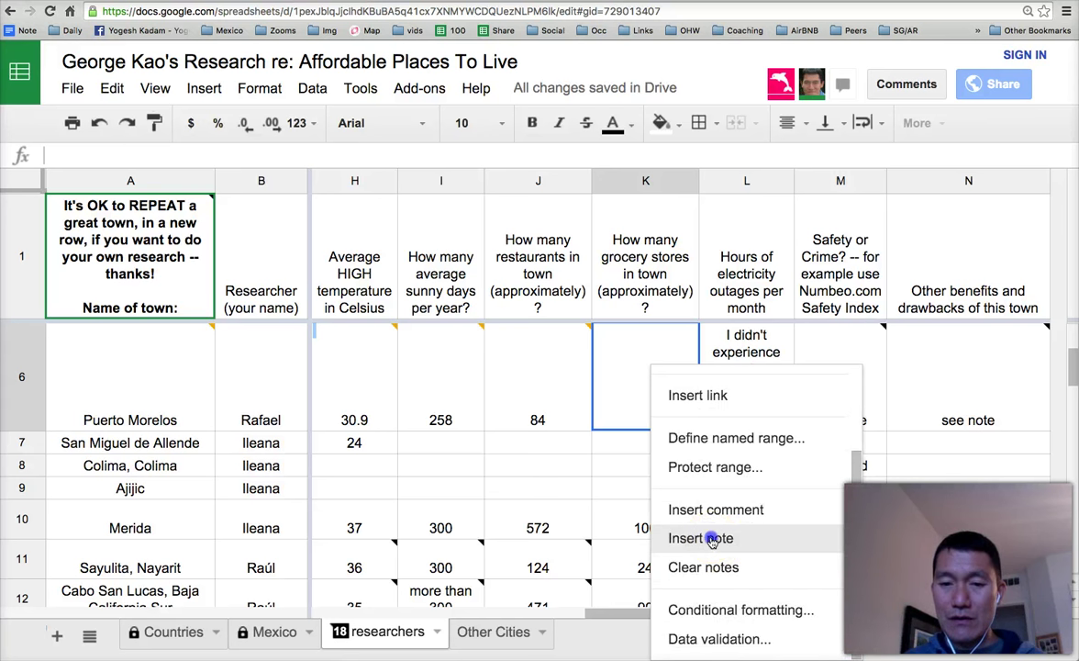
left_click(712, 540)
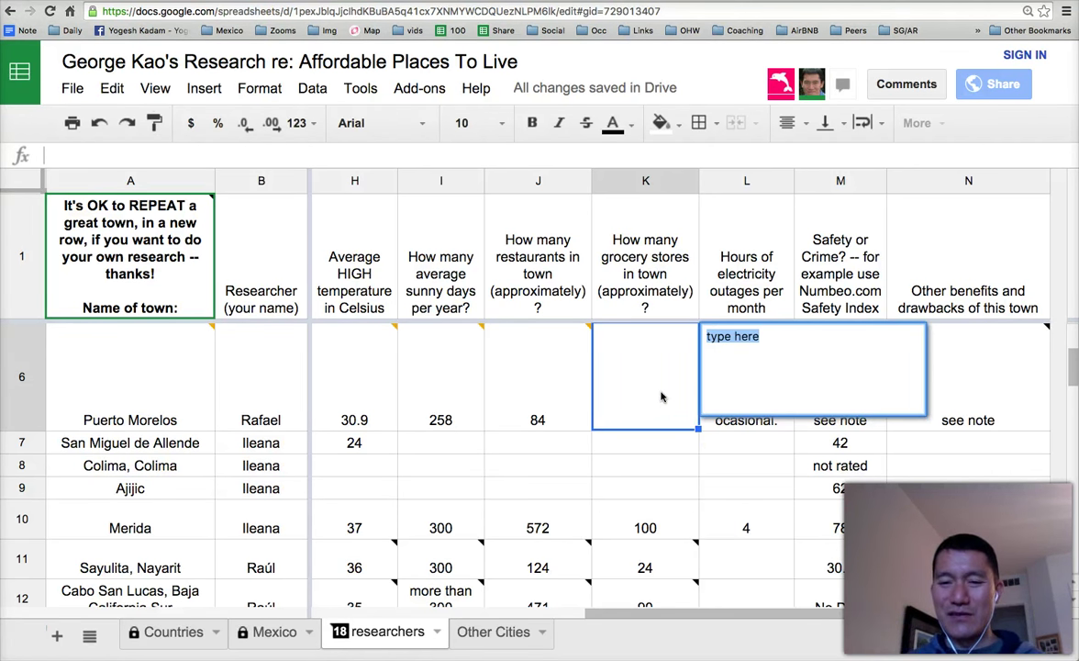
left_click(748, 358)
left_click(640, 365)
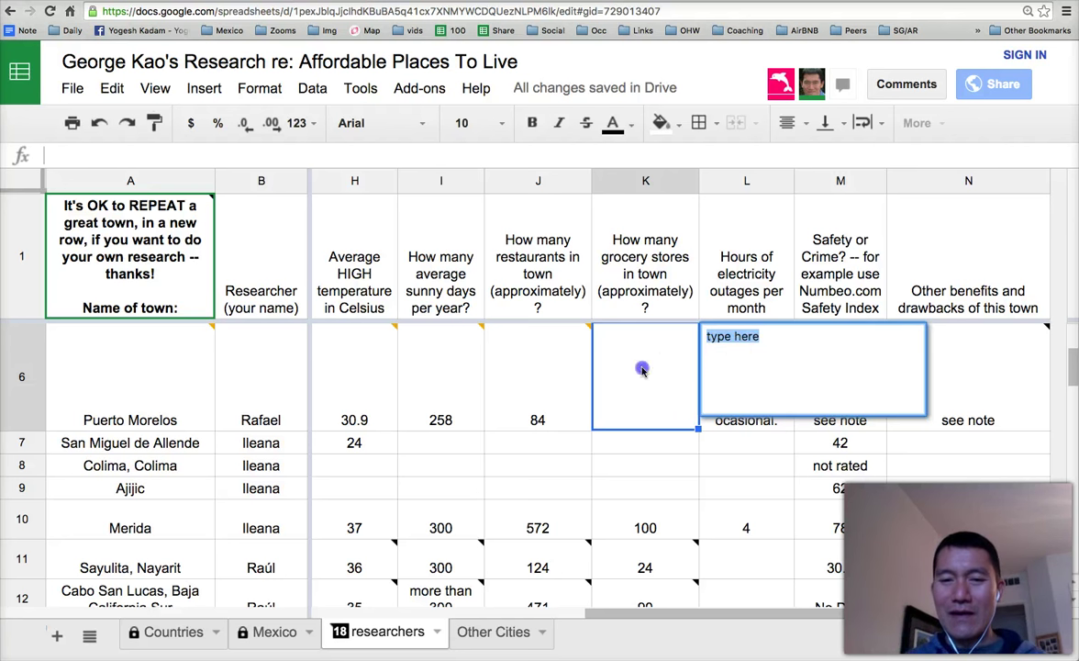
Insert a note on K6 and paste the minisupers, Oxxo and Cheadraui grocery paragraph into it.
right_click(638, 368)
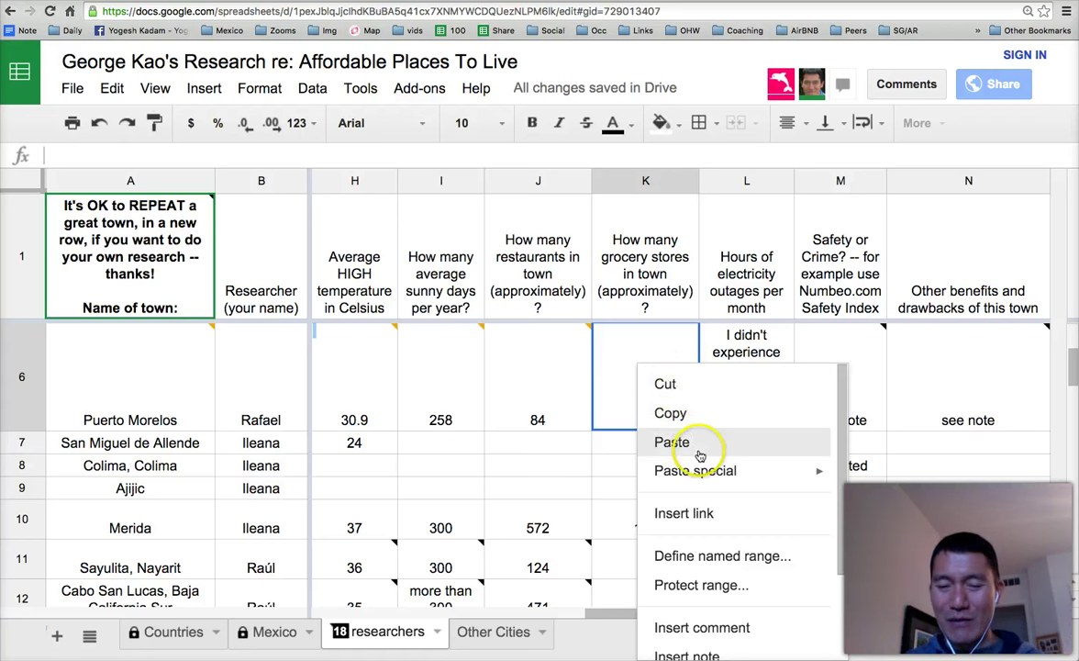
scroll(699, 458, "down", 3)
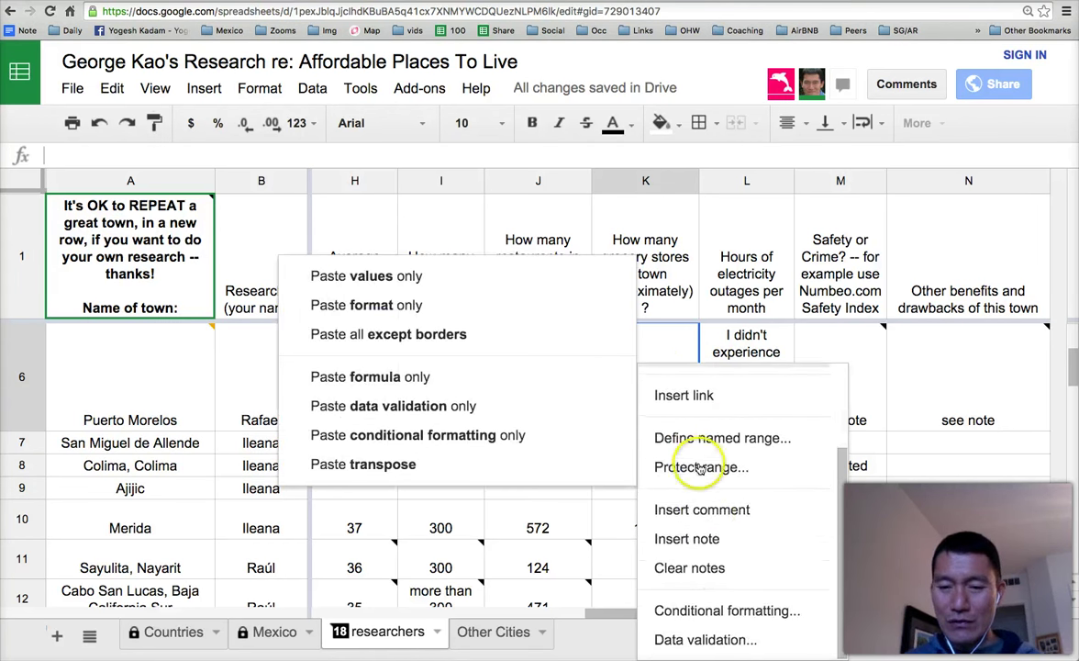
left_click(702, 542)
key("ctrl+a")
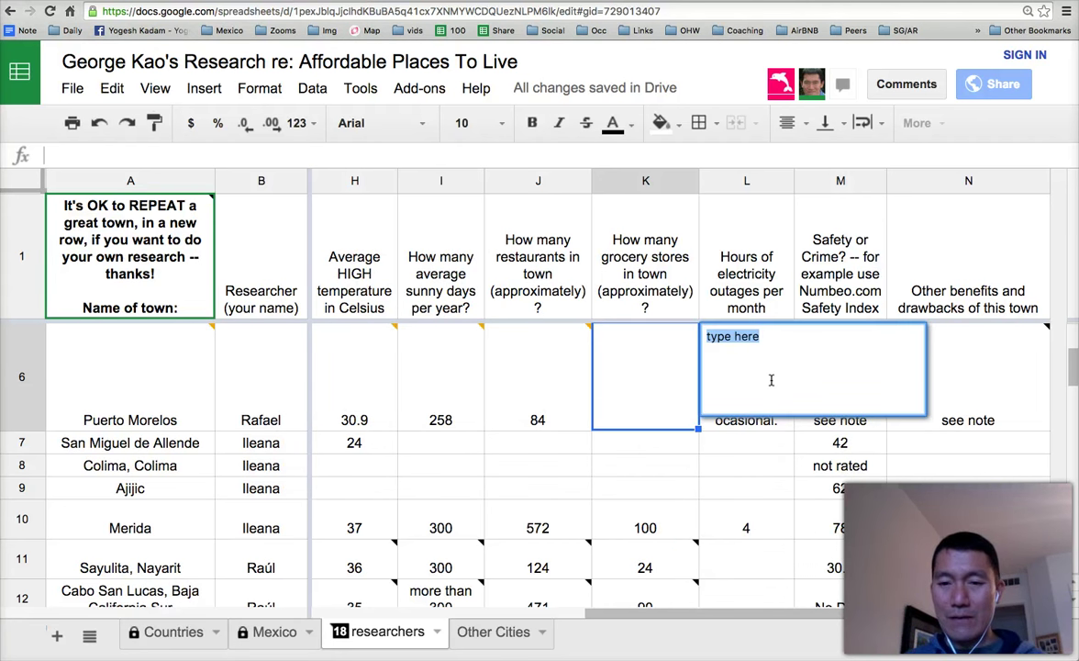
key("ctrl+v")
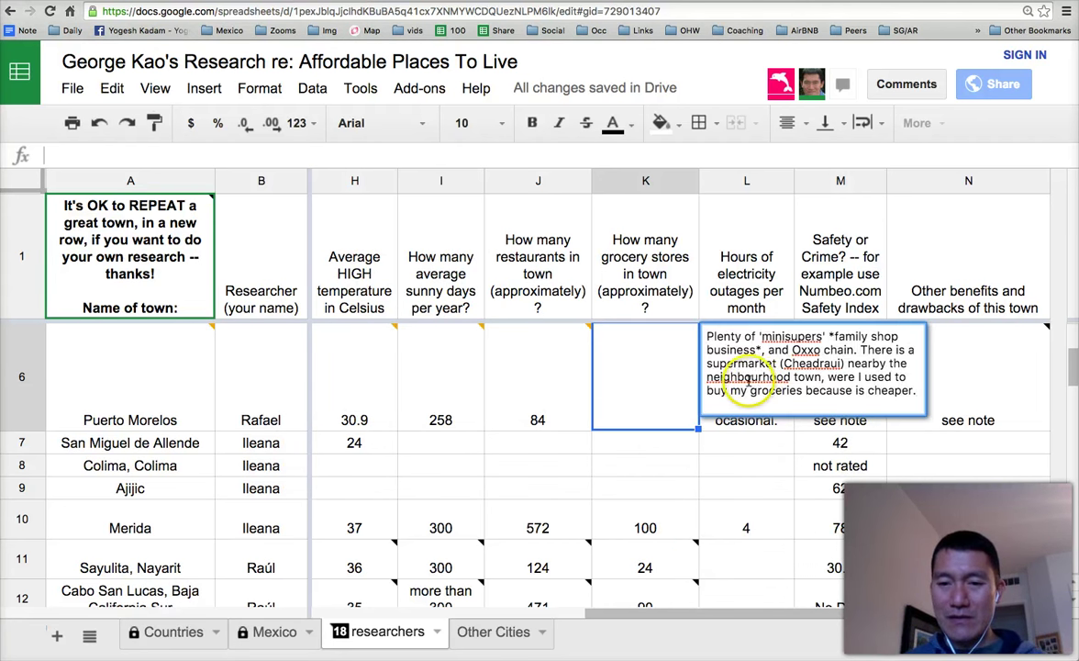
left_click(621, 383)
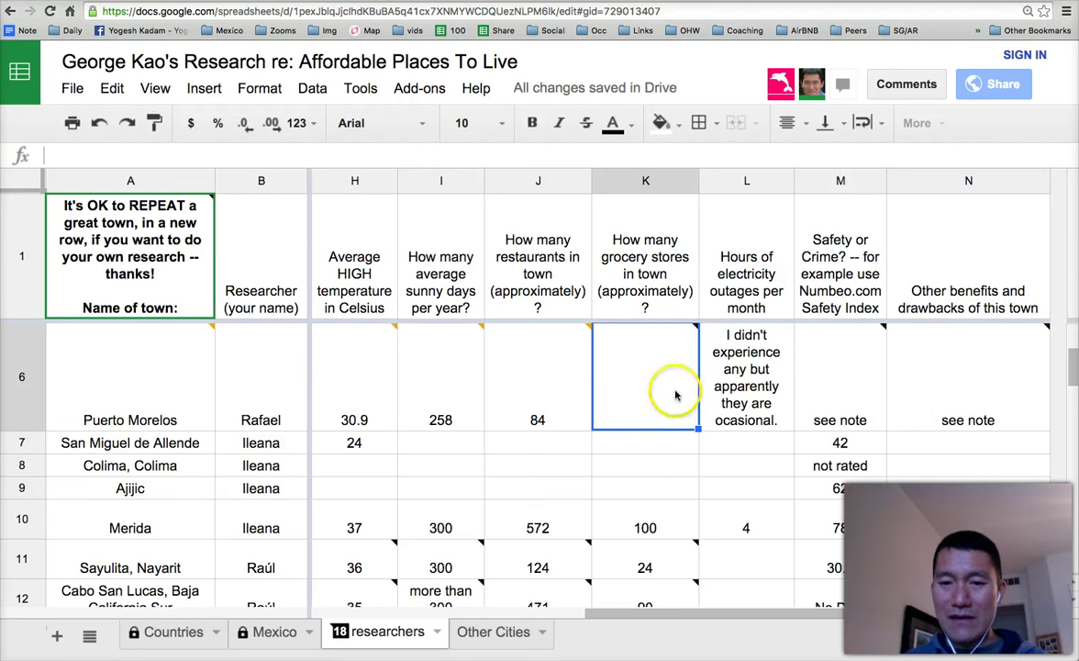
mouse_move(696, 326)
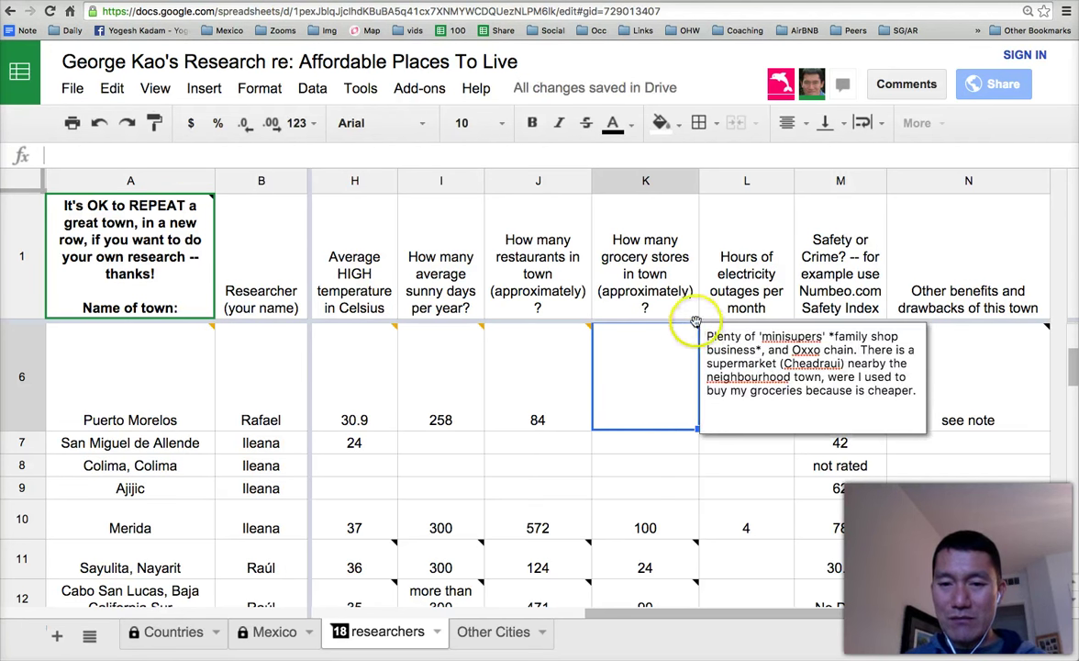
Remove the stray test letters 'dsad' typed into K6's note.
left_click(647, 443)
left_click(651, 444)
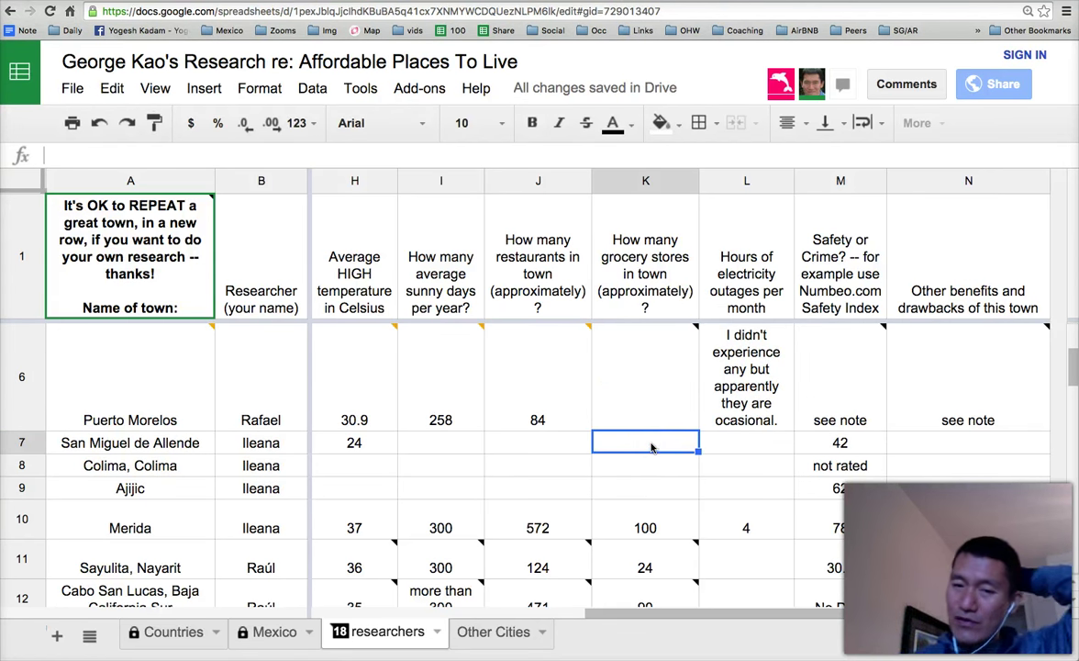
left_click(648, 393)
mouse_move(646, 384)
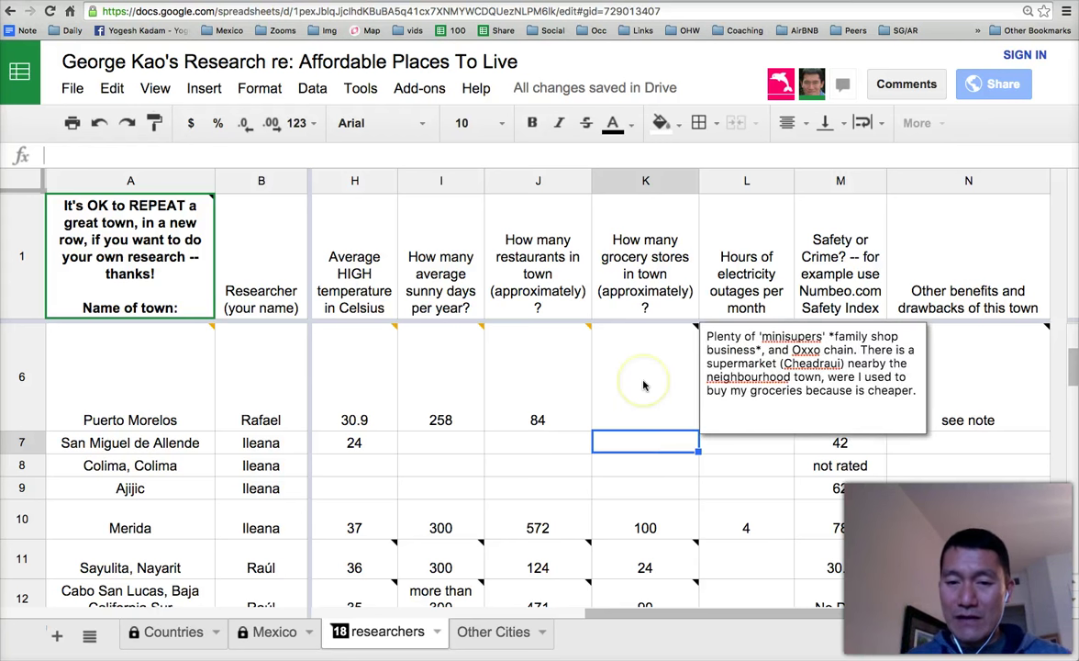
left_click(710, 336)
type("dsad")
key("ctrl+shift+Left")
key("BackSpace")
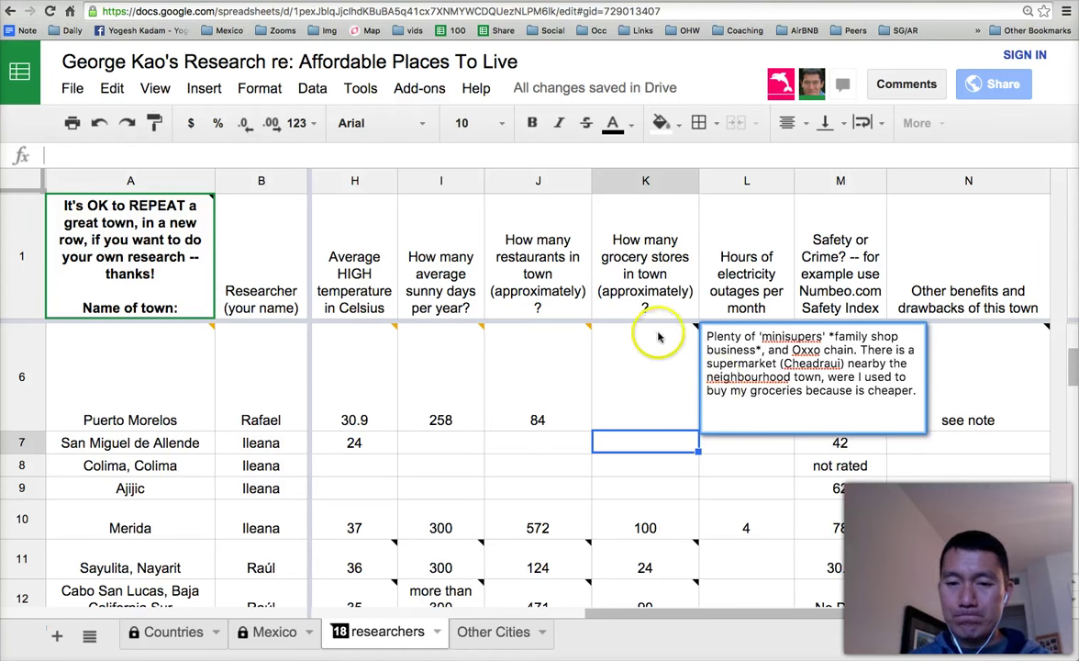
left_click(633, 362)
Enter 'see note' as the value of cell K6.
double_click(629, 394)
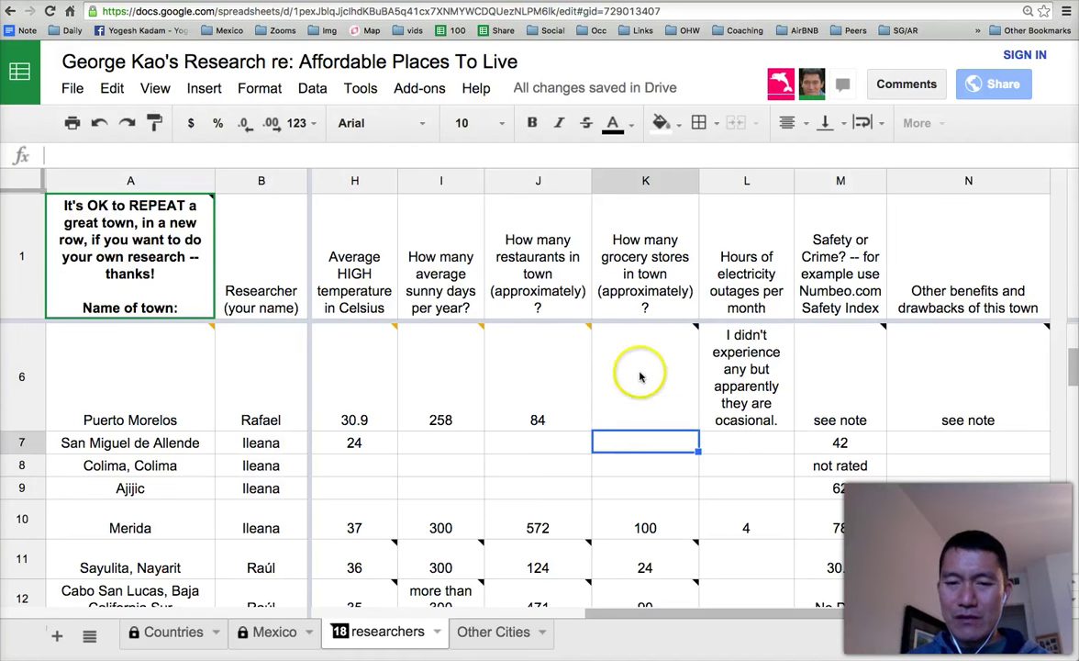
type("see note")
key("Return")
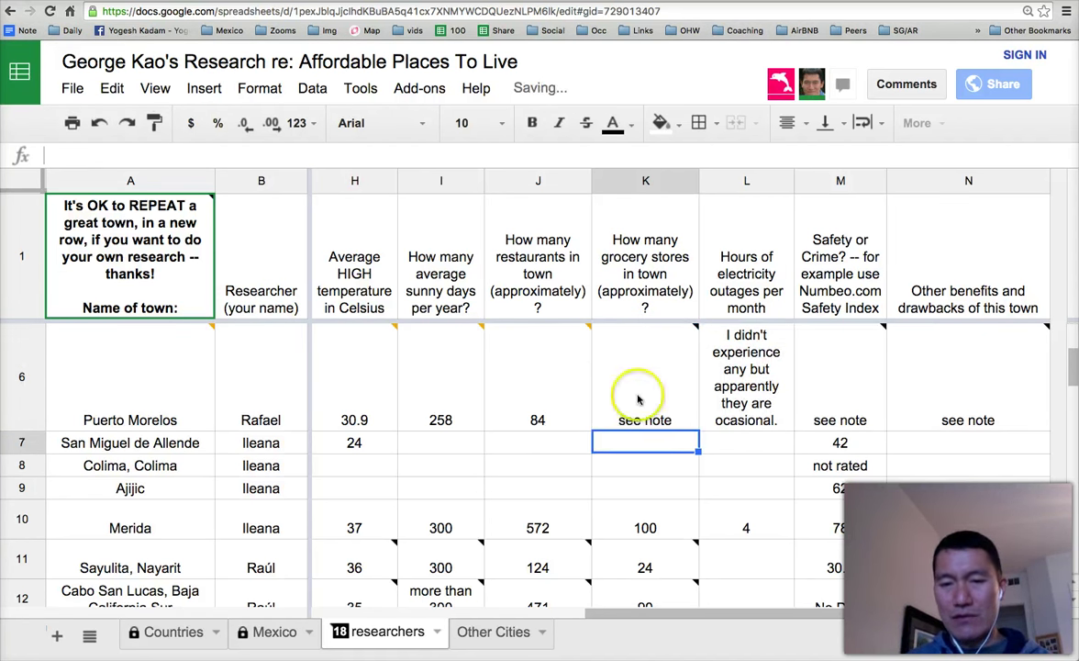
mouse_move(651, 401)
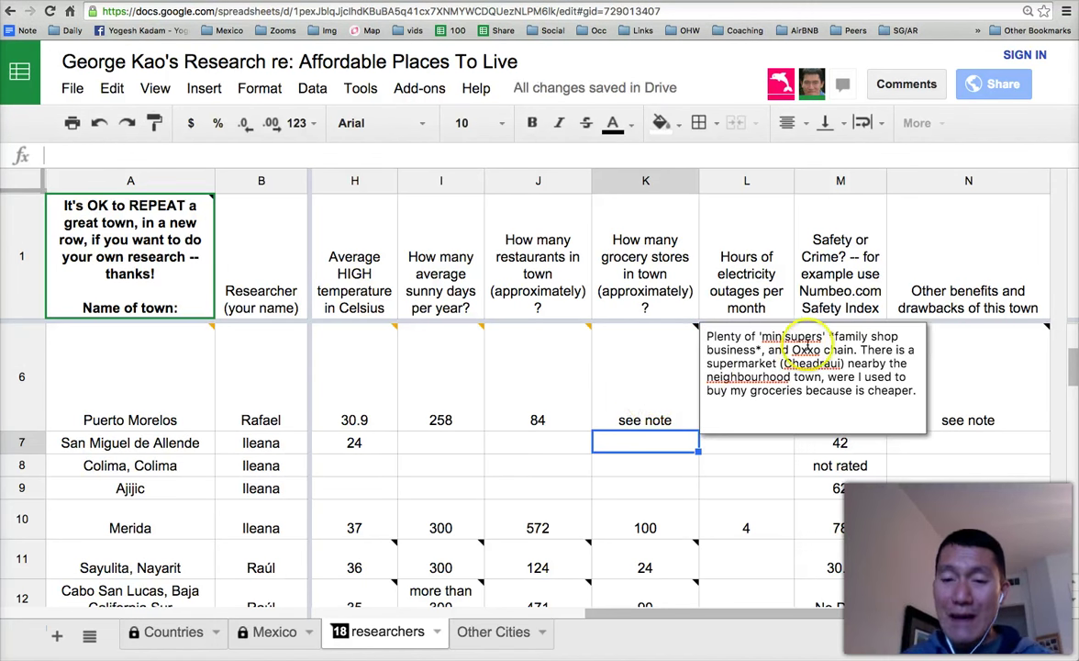
left_click(641, 411)
Check J3's restaurant count and confirm K6's note shows the grocery paragraph.
scroll(646, 413, "up", 4)
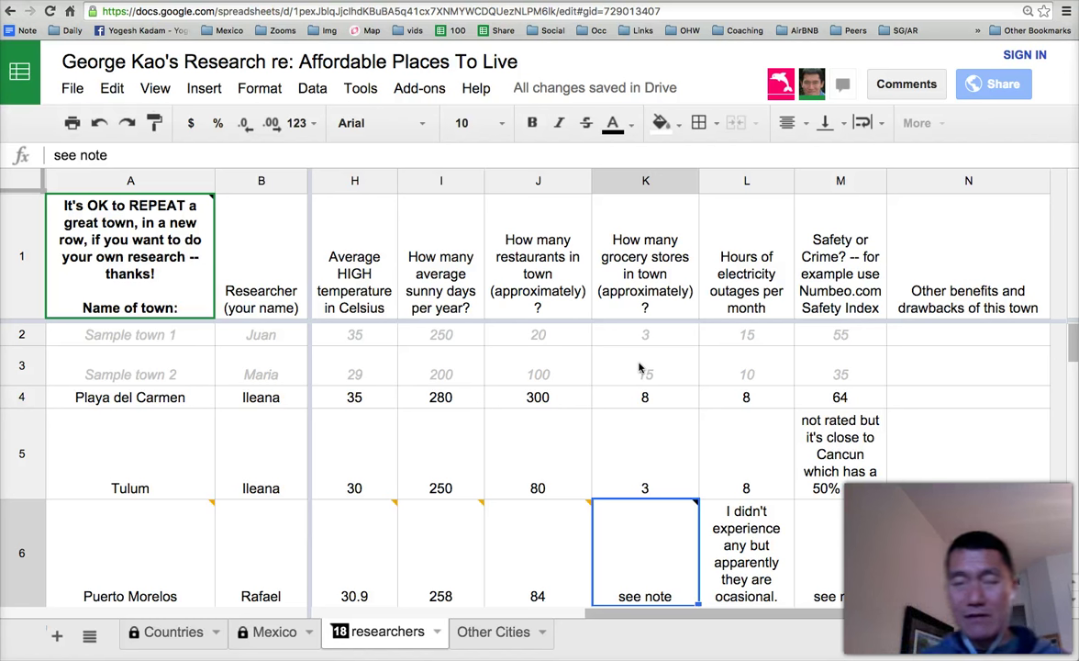
left_click(551, 368)
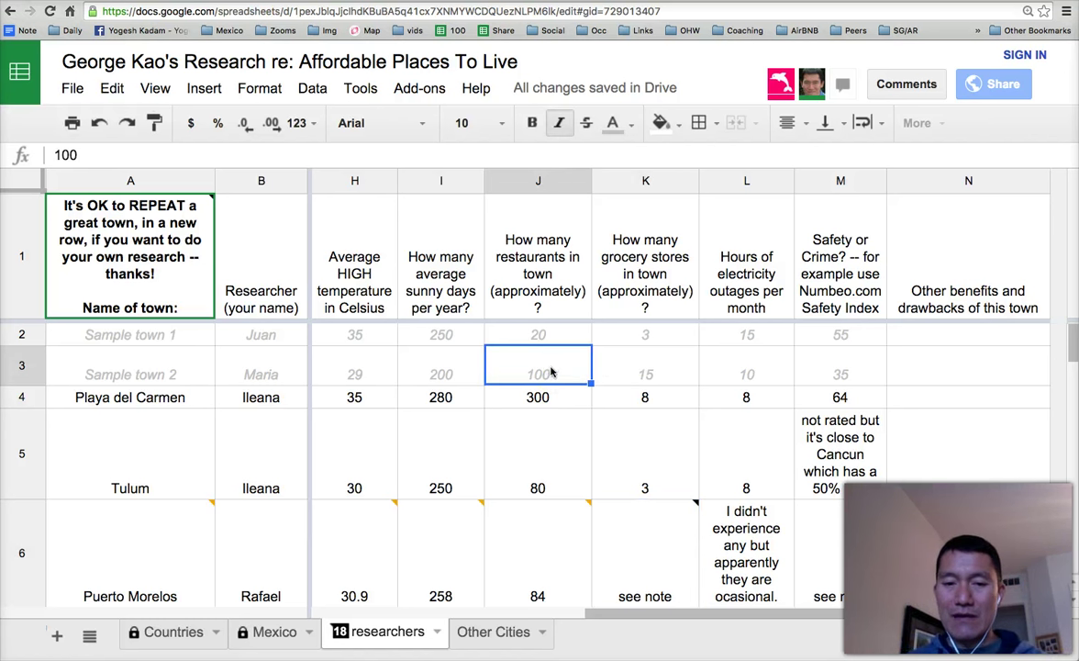
scroll(554, 409, "down", 1)
mouse_move(656, 508)
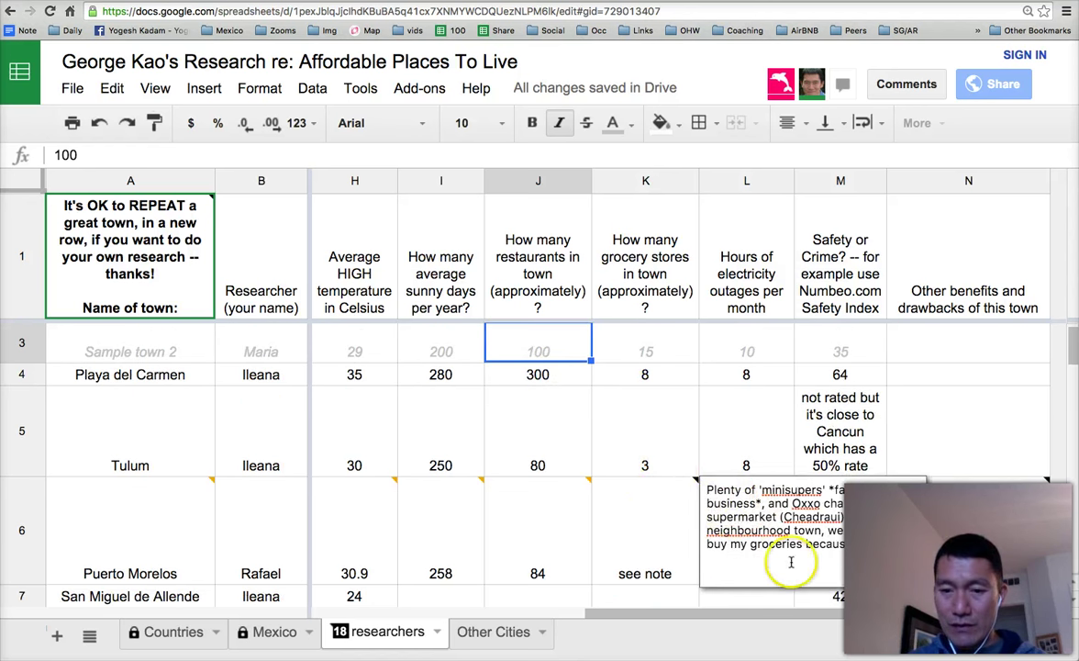
left_click(645, 513)
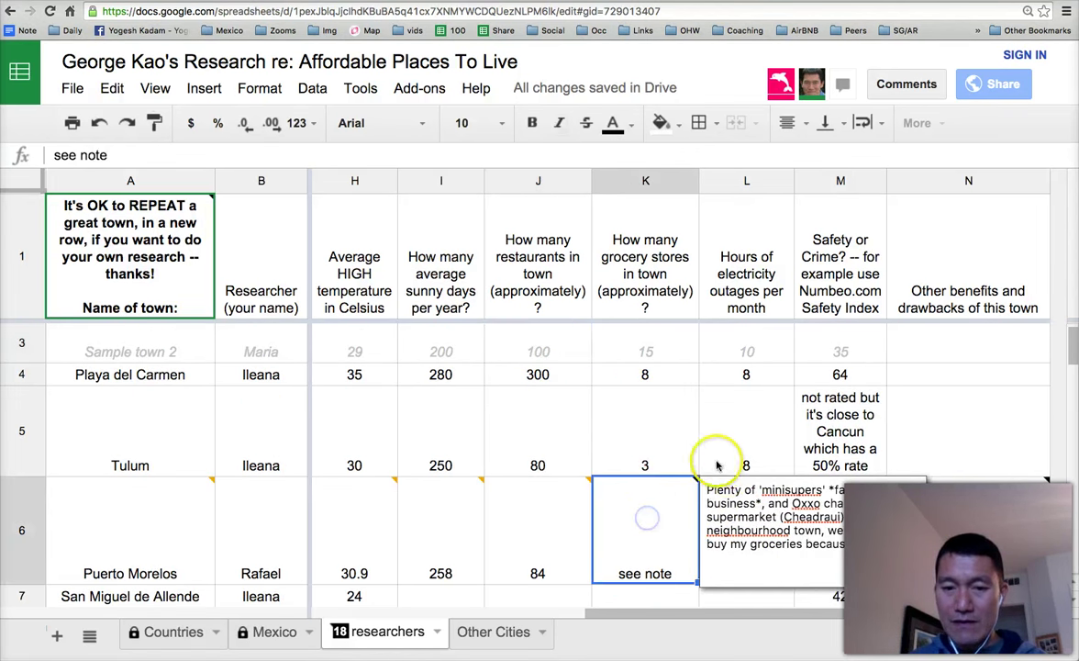
left_click(571, 424)
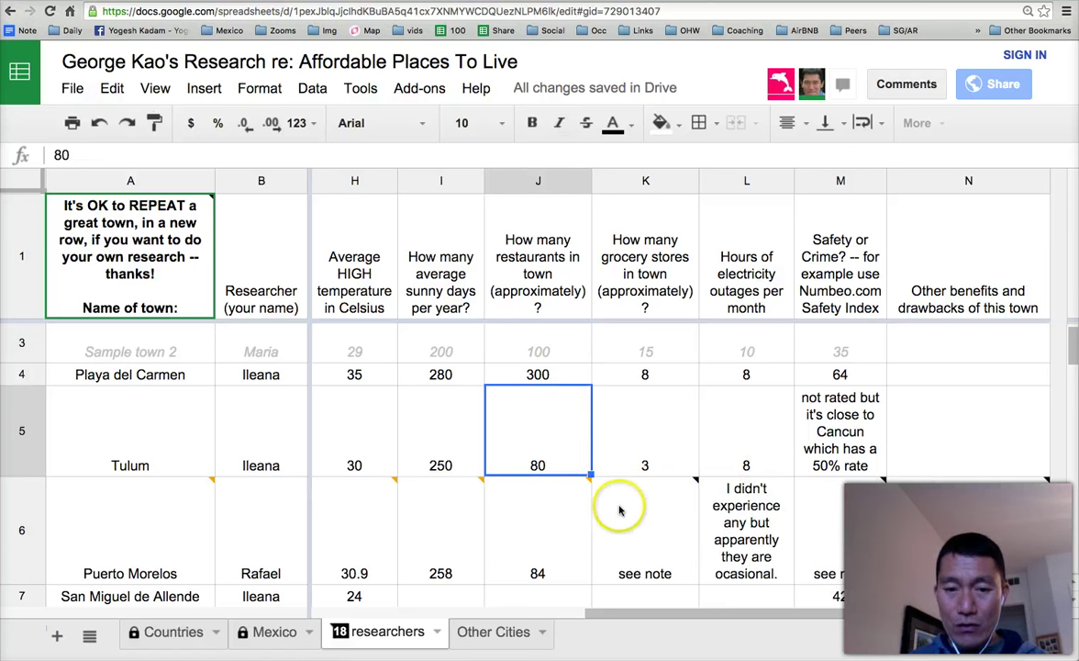
scroll(633, 443, "down", 2)
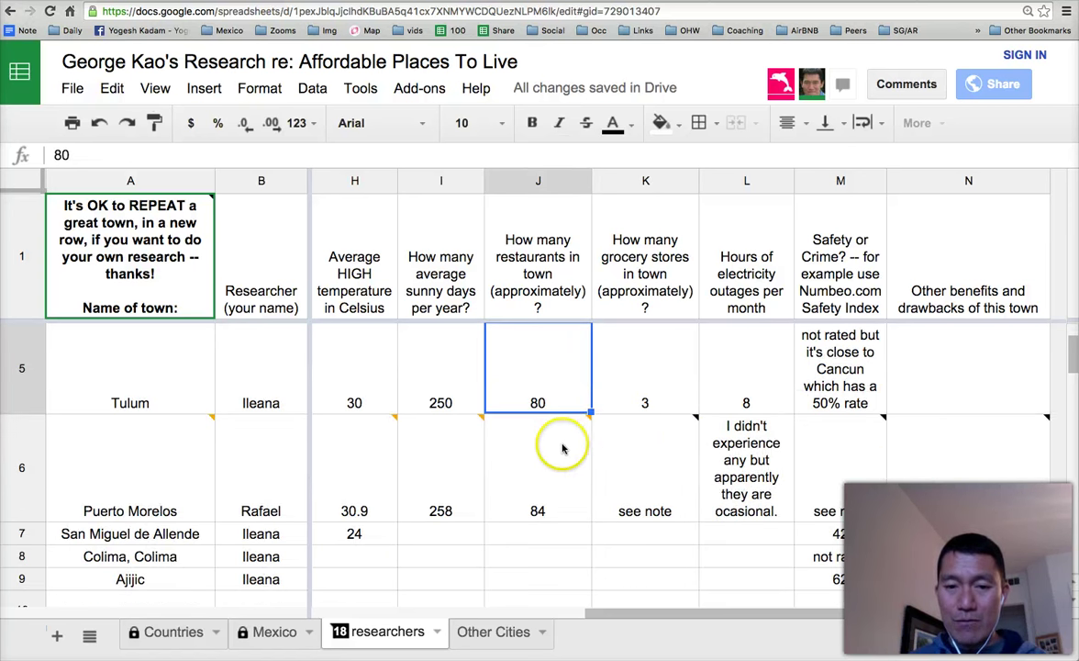
Expand the full text of J6's comment recommending Los Gauchos with its TripAdvisor link.
mouse_move(556, 448)
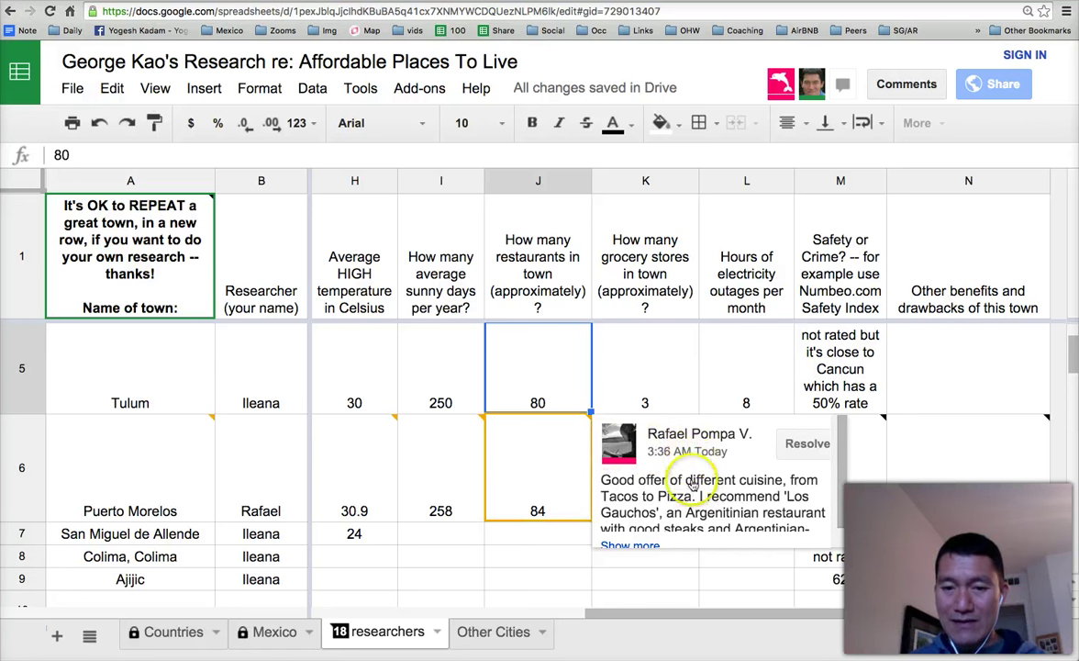
scroll(693, 483, "down", 1)
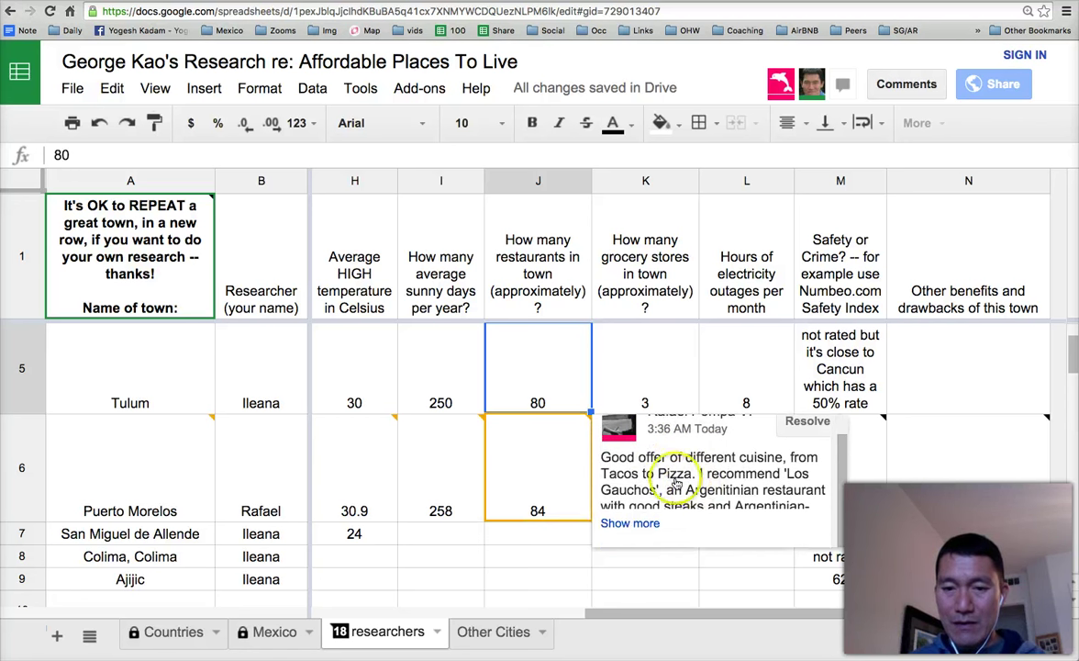
left_click(639, 524)
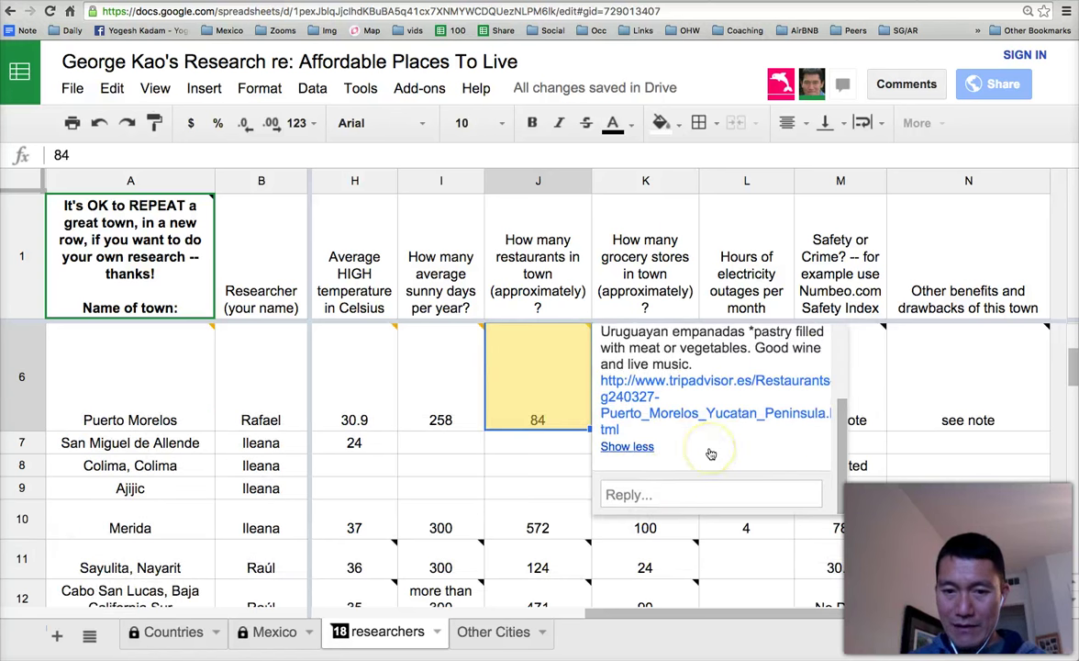
scroll(711, 452, "up", 2)
scroll(712, 453, "up", 1)
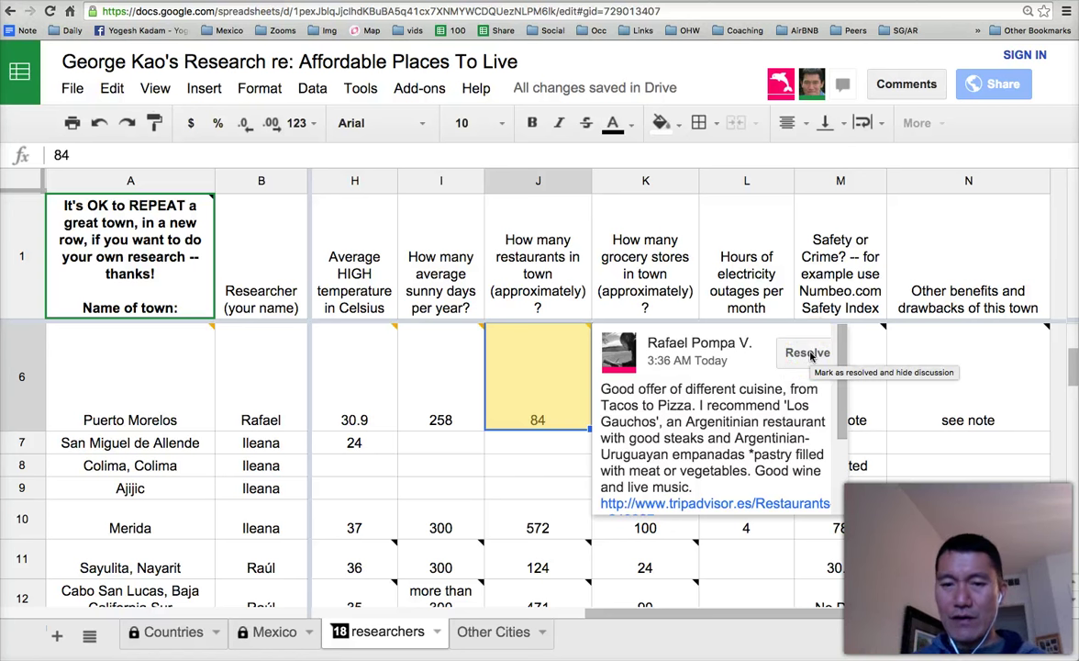
left_click(654, 402)
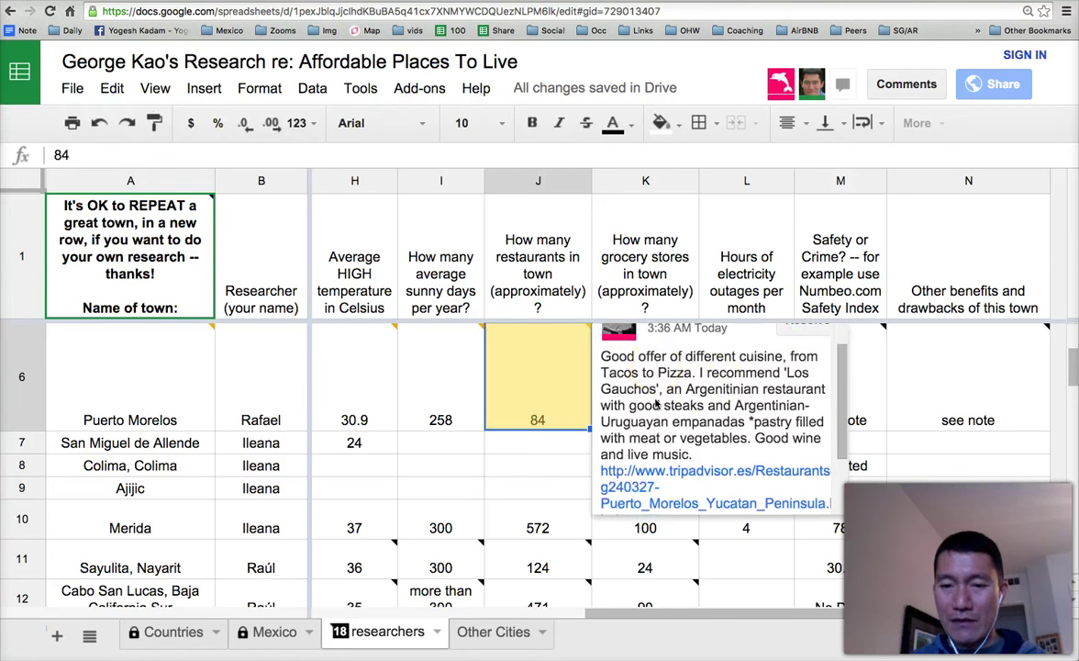
Draft a 'Thanks' reply to J6's comment, then cancel it.
left_click(669, 496)
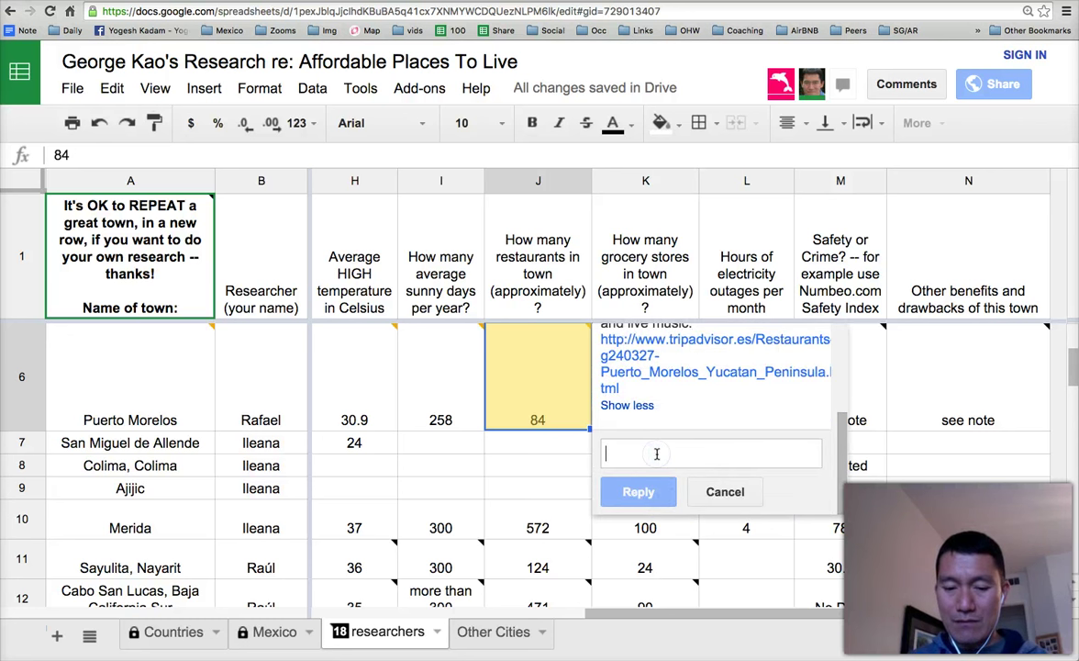
type("Thanks Rafael!")
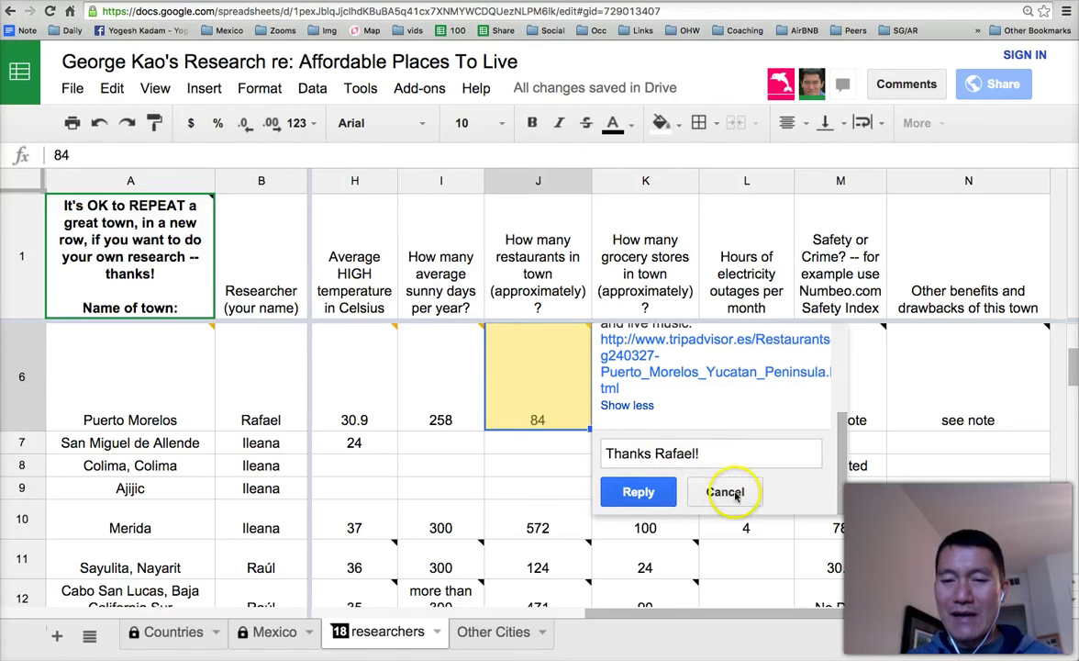
left_click(726, 493)
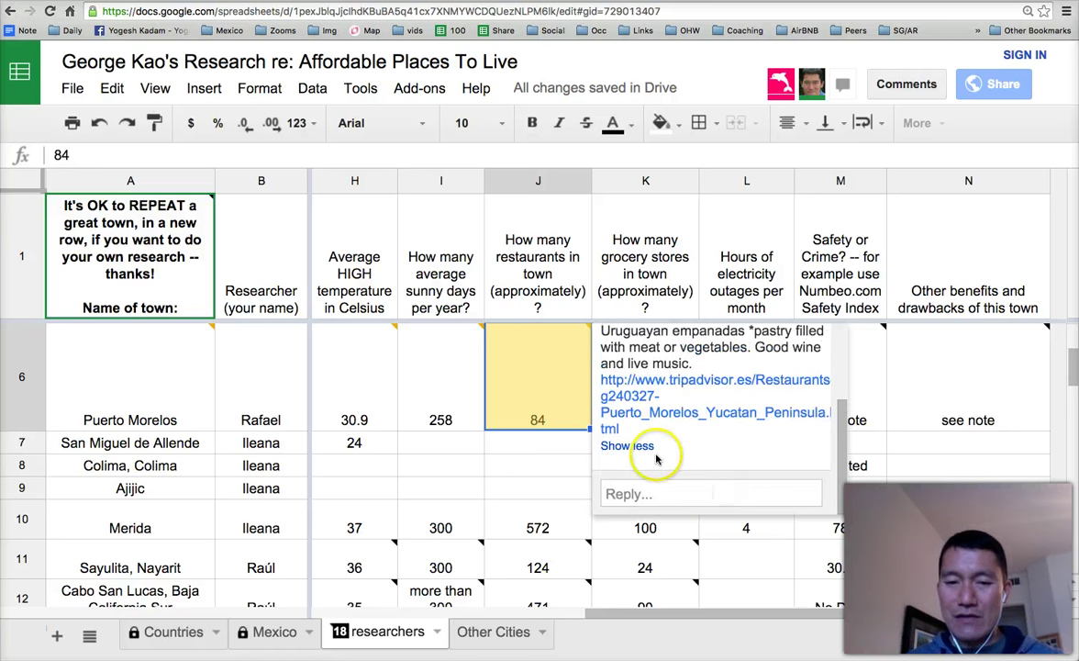
Post the comment 'testing Comments...' on cell J3 using Insert comment.
left_click(530, 488)
scroll(529, 494, "up", 5)
scroll(594, 477, "left", 2)
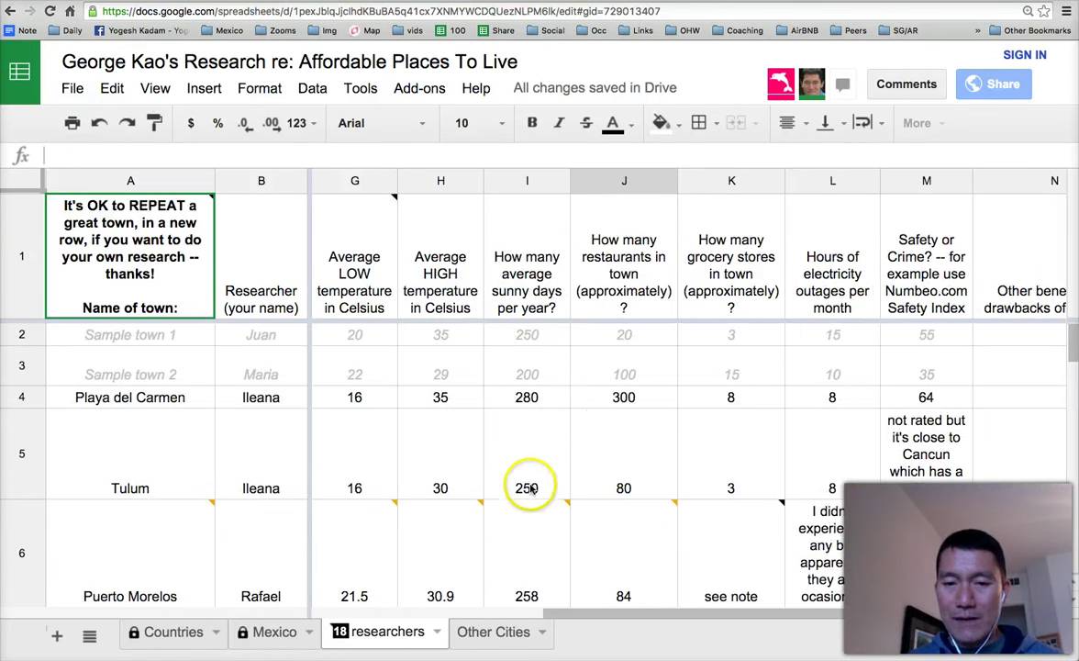
left_click(618, 366)
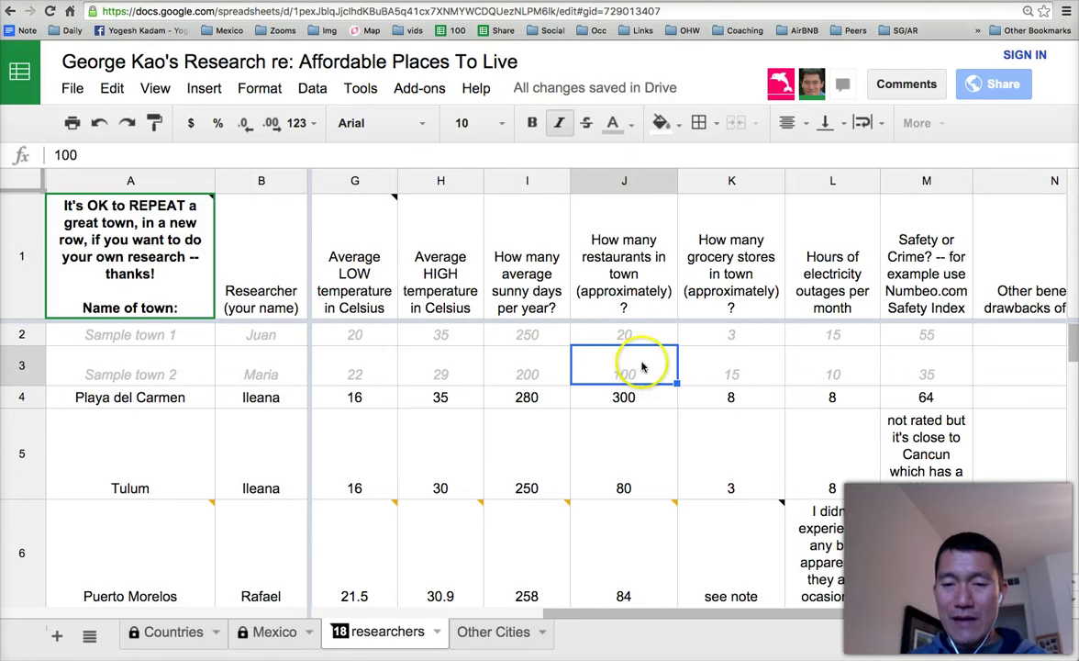
scroll(643, 367, "right", 2)
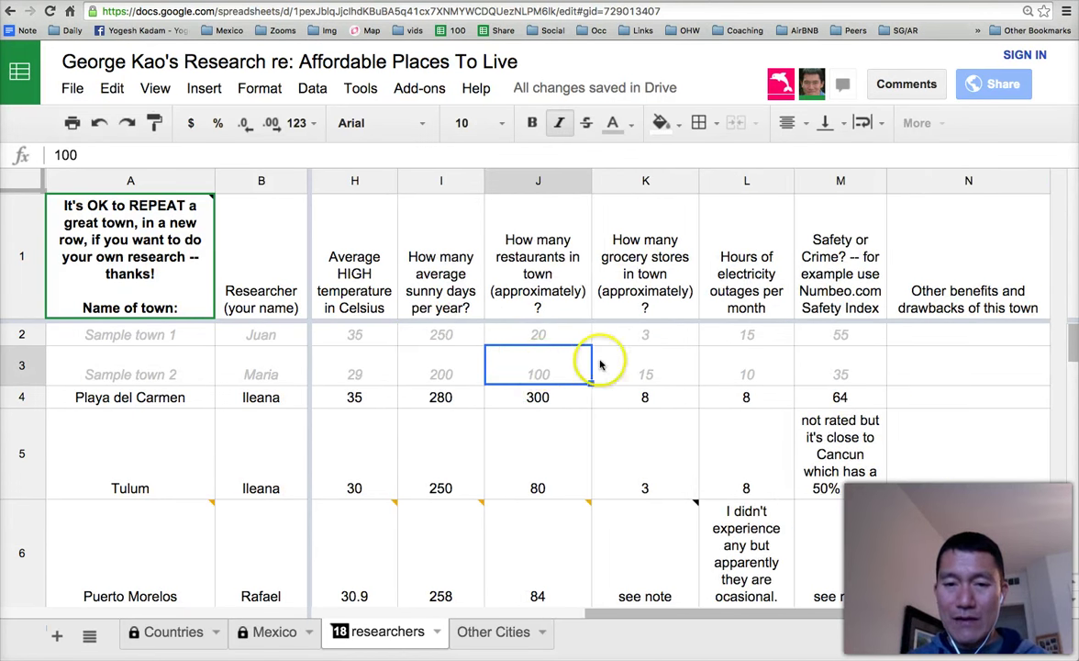
right_click(541, 368)
scroll(730, 436, "down", 3)
left_click(603, 541)
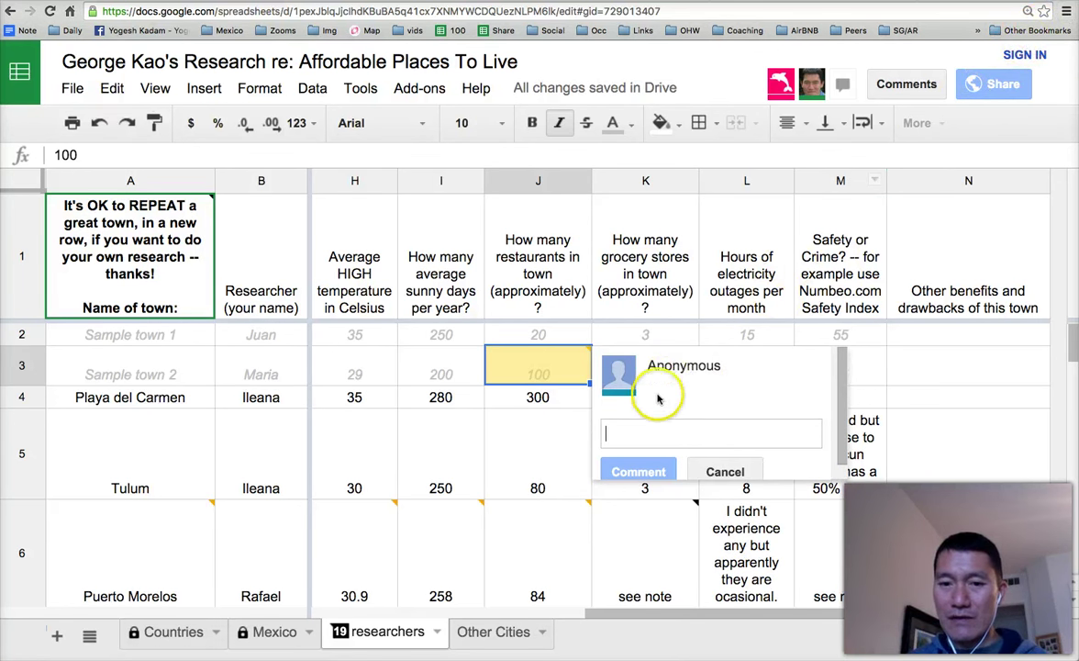
type("te")
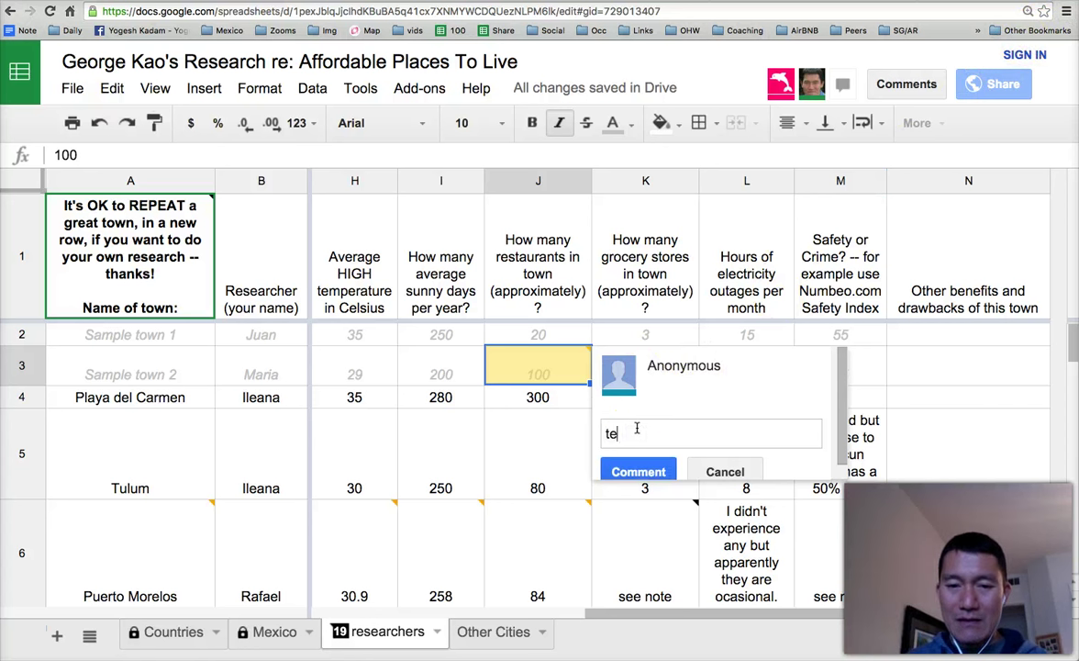
type("sting Comments...")
left_click(635, 467)
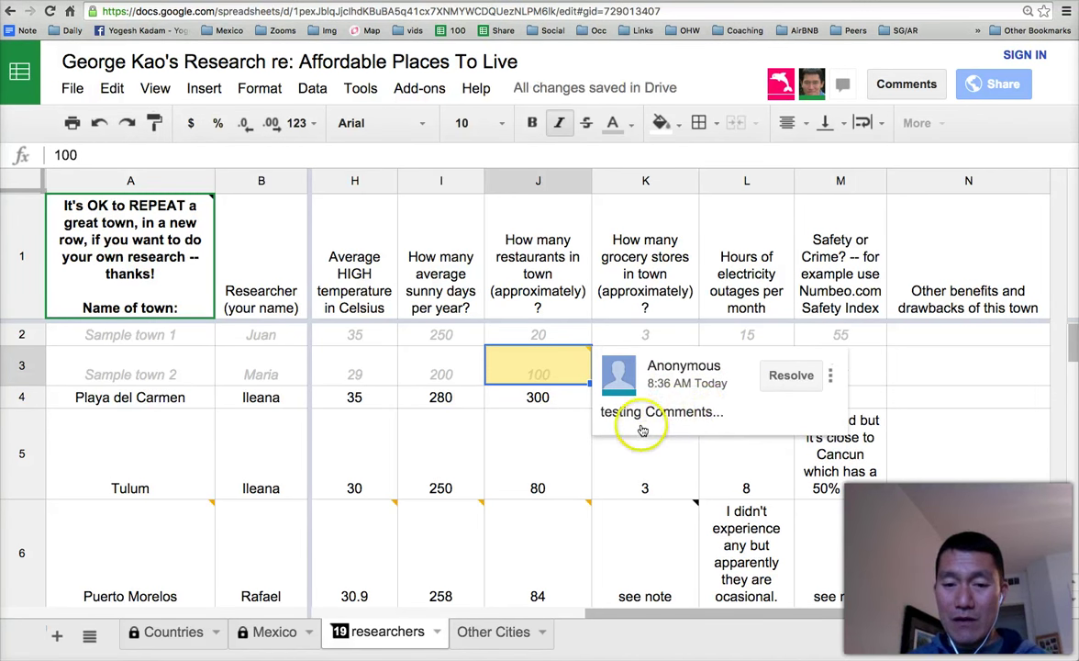
Reply in J3's comment thread with 'testing 2nd comment...'.
left_click(541, 464)
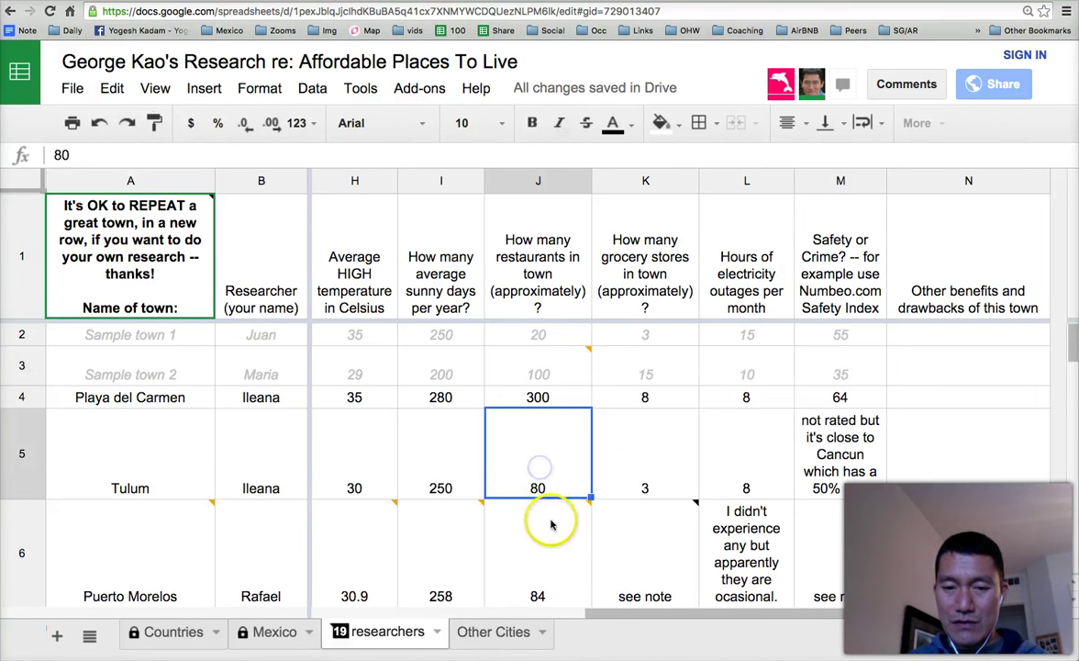
mouse_move(586, 532)
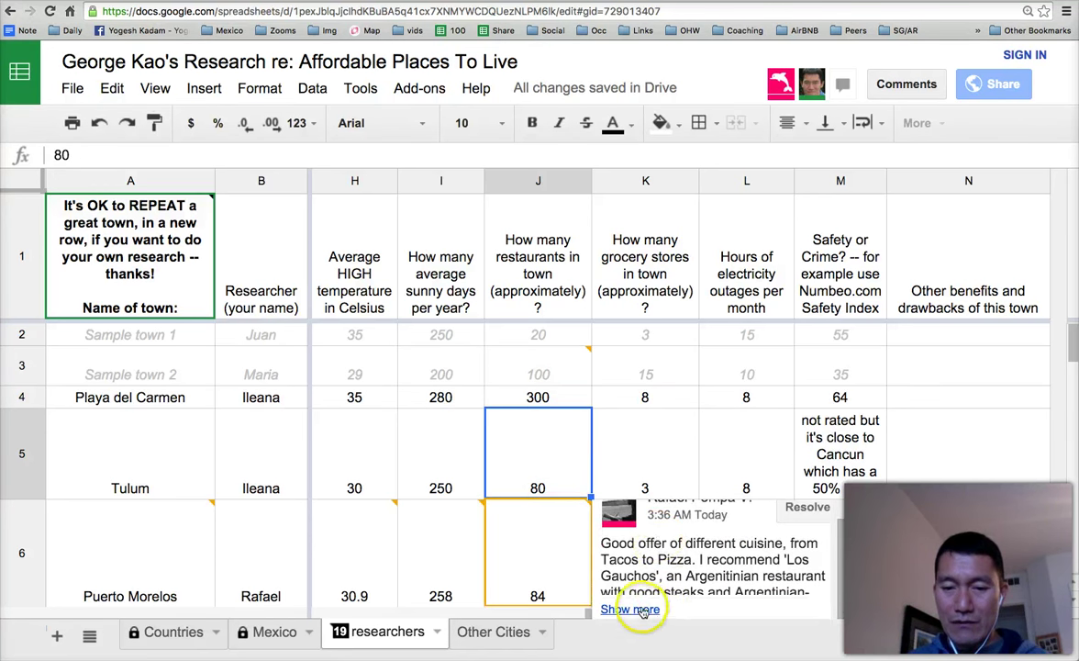
left_click(549, 363)
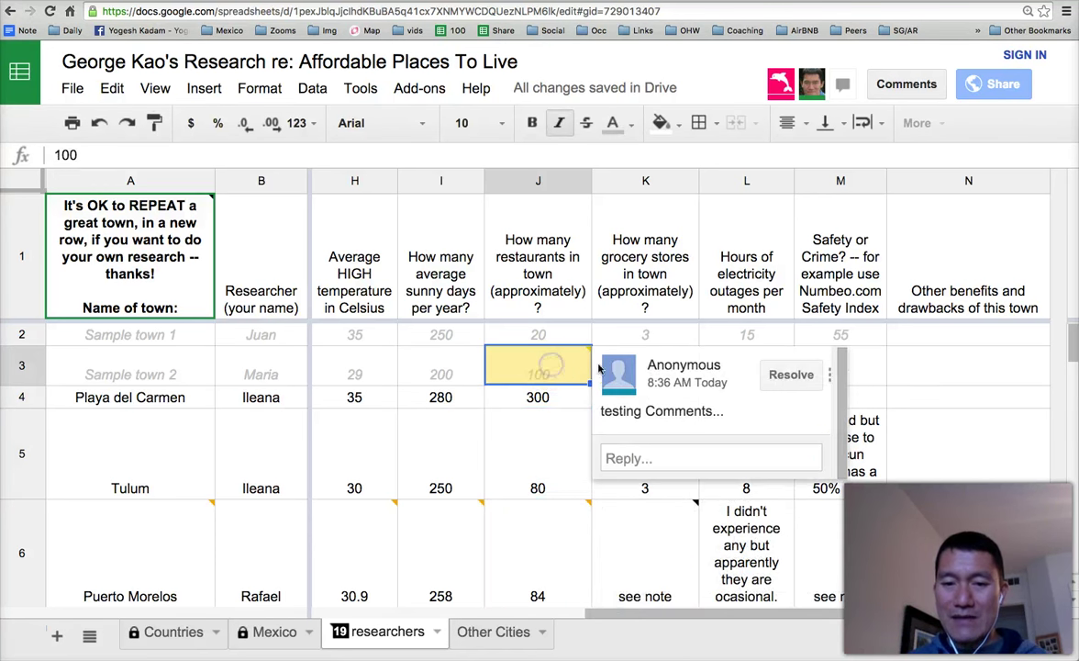
left_click(668, 459)
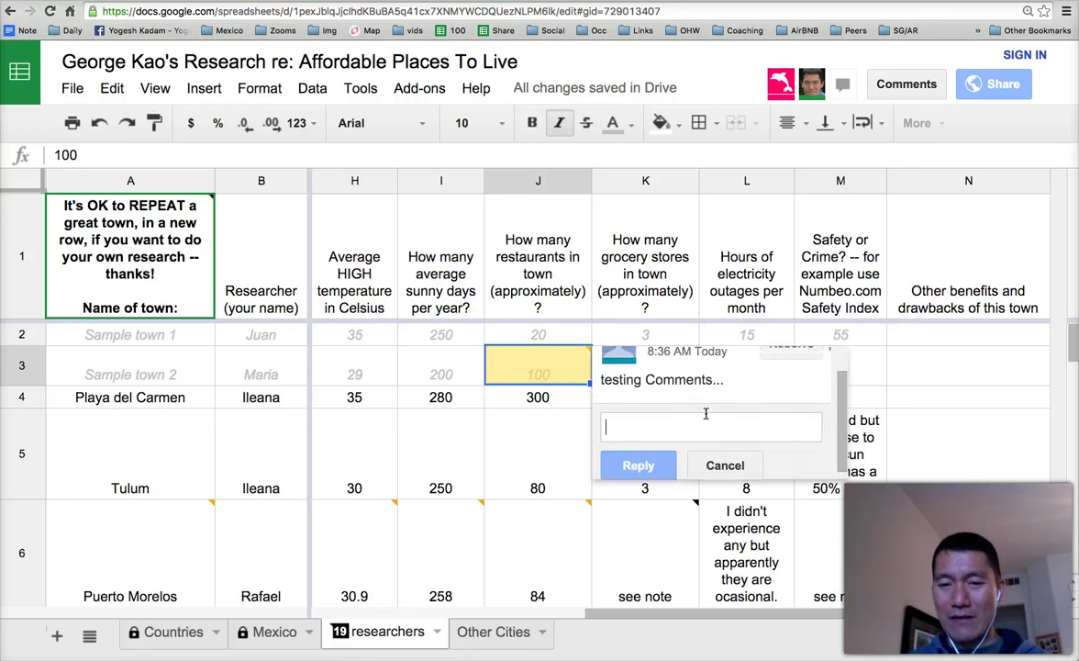
type("testing 2nd comment...")
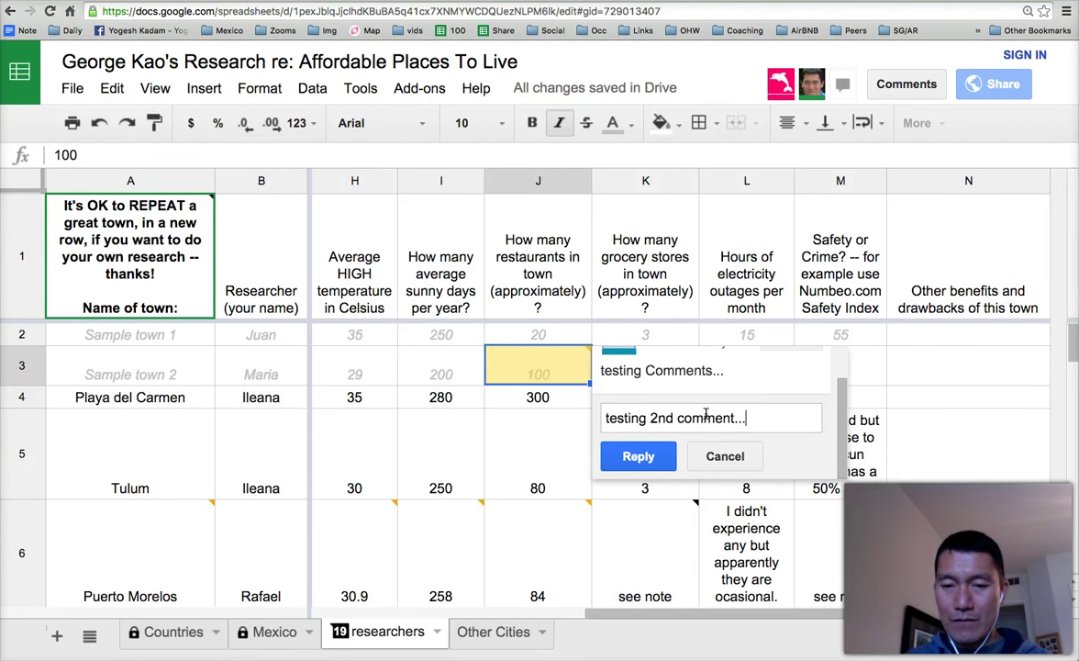
left_click(669, 452)
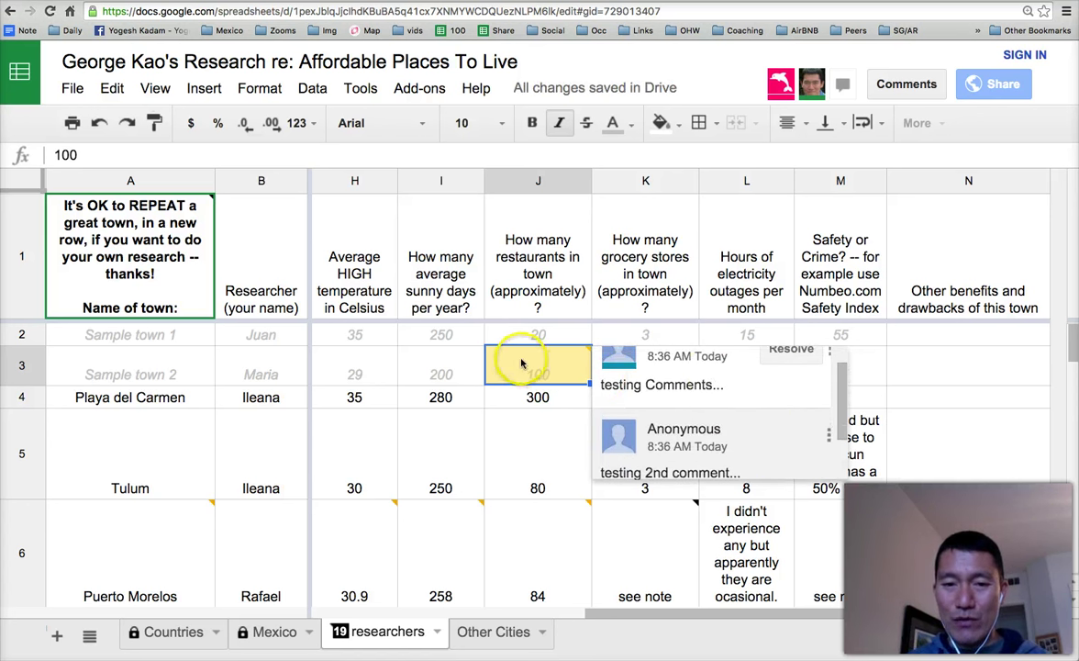
scroll(720, 390, "down", 2)
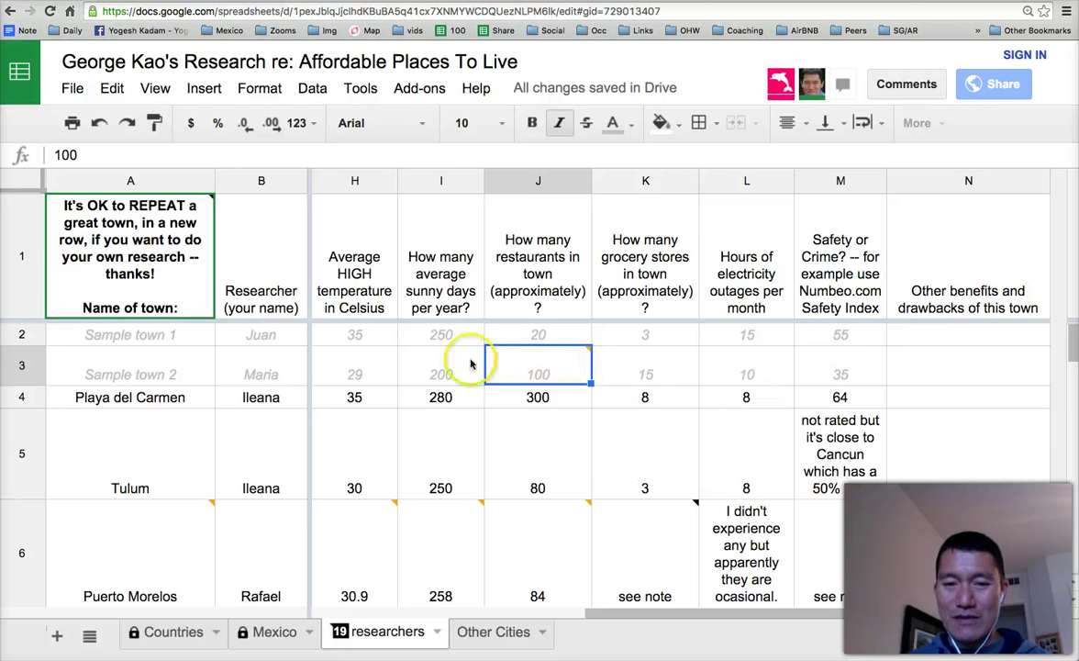
mouse_move(554, 366)
scroll(679, 390, "down", 2)
scroll(668, 391, "up", 2)
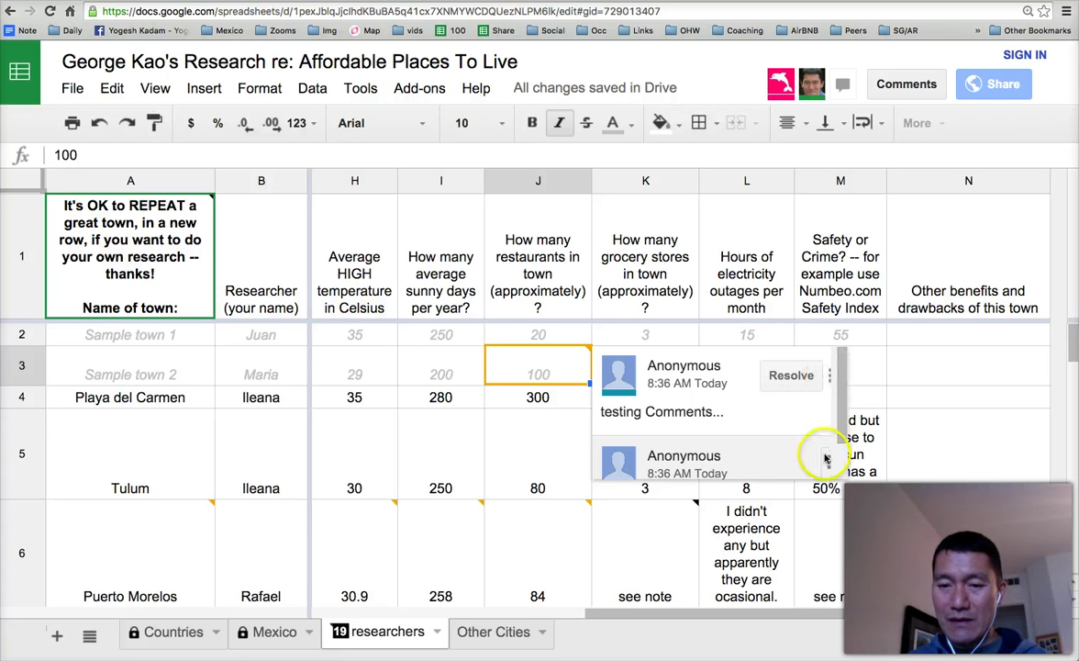
scroll(826, 441, "down", 1)
left_click(828, 415)
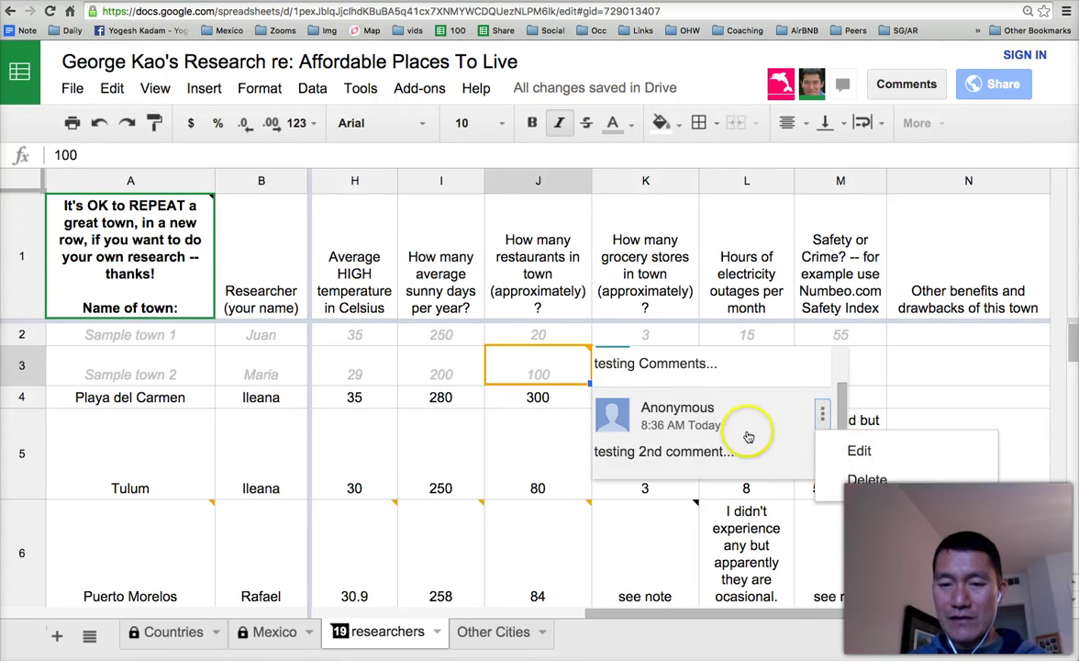
left_click(469, 381)
left_click(533, 375)
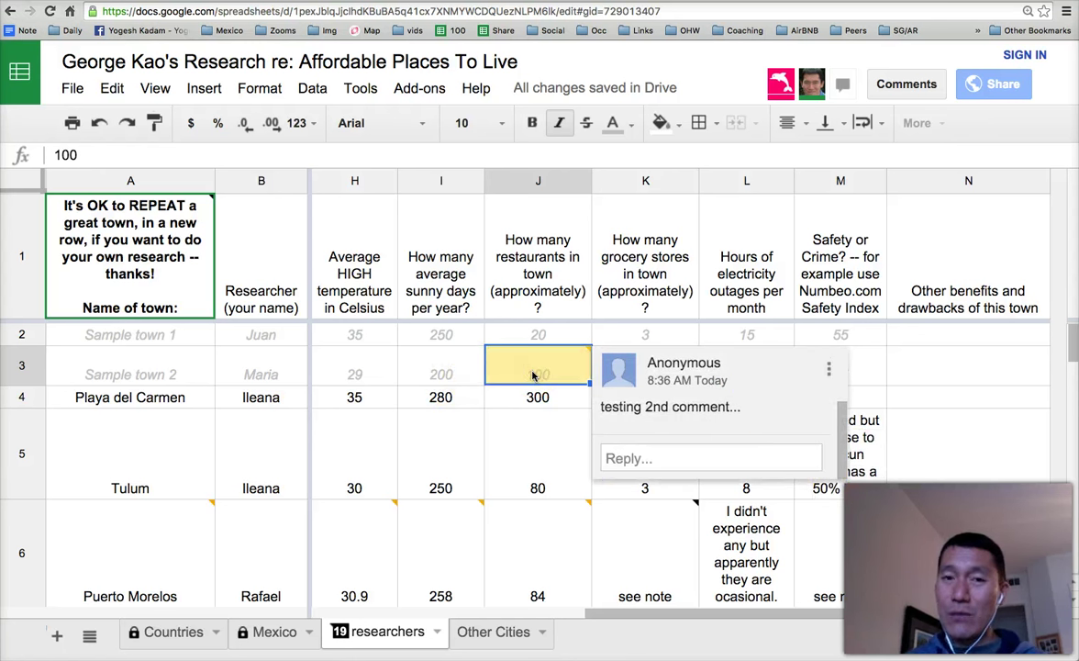